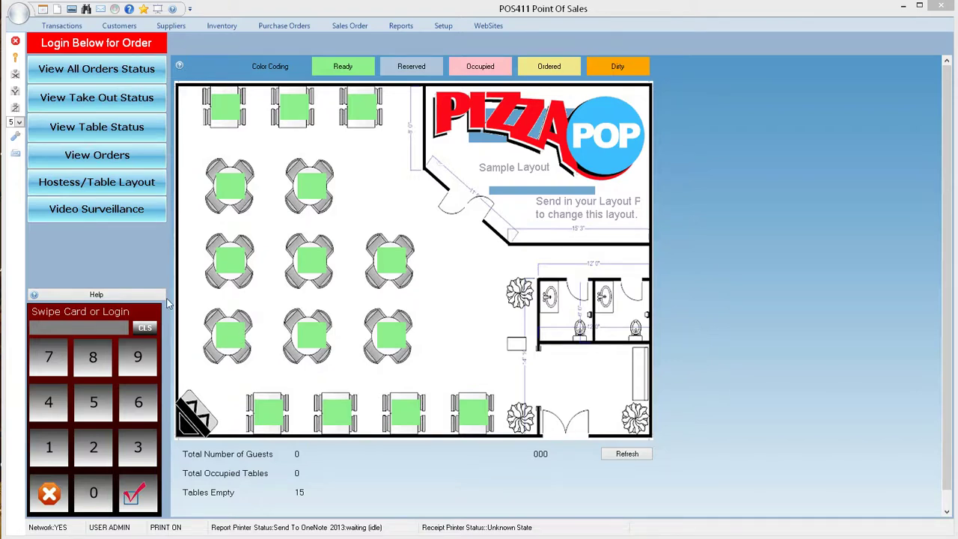
# Log in with the keypad code and start a TAKE OUT order
pyautogui.click(49, 446)
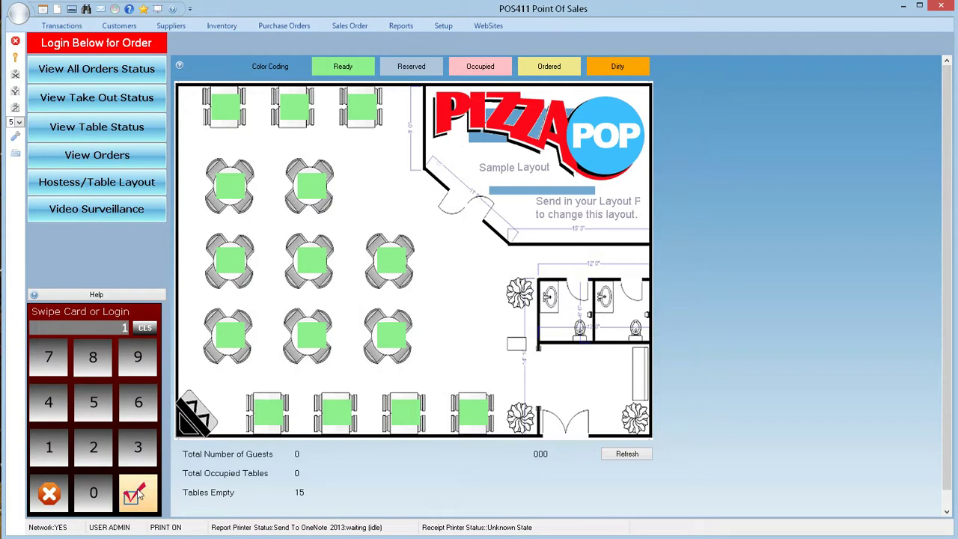
pyautogui.click(135, 493)
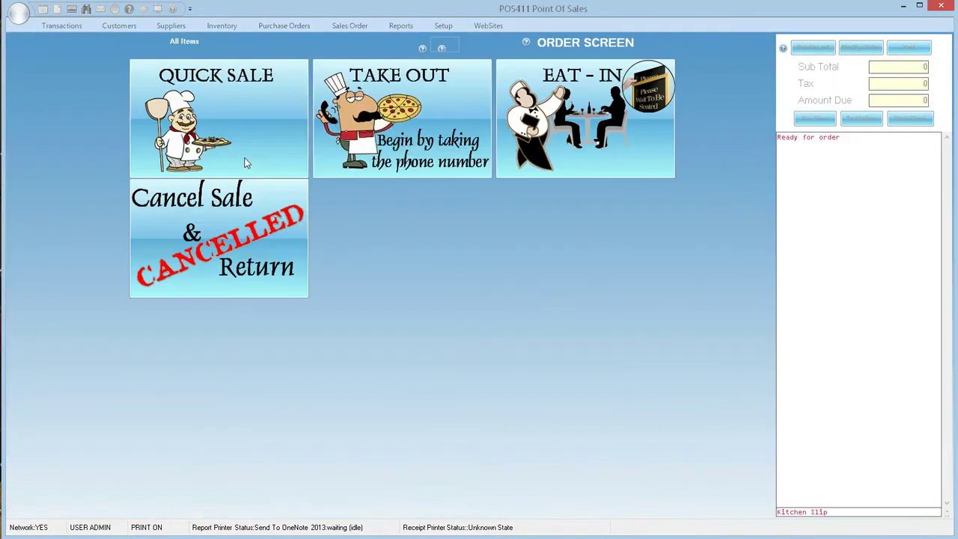
pyautogui.click(421, 135)
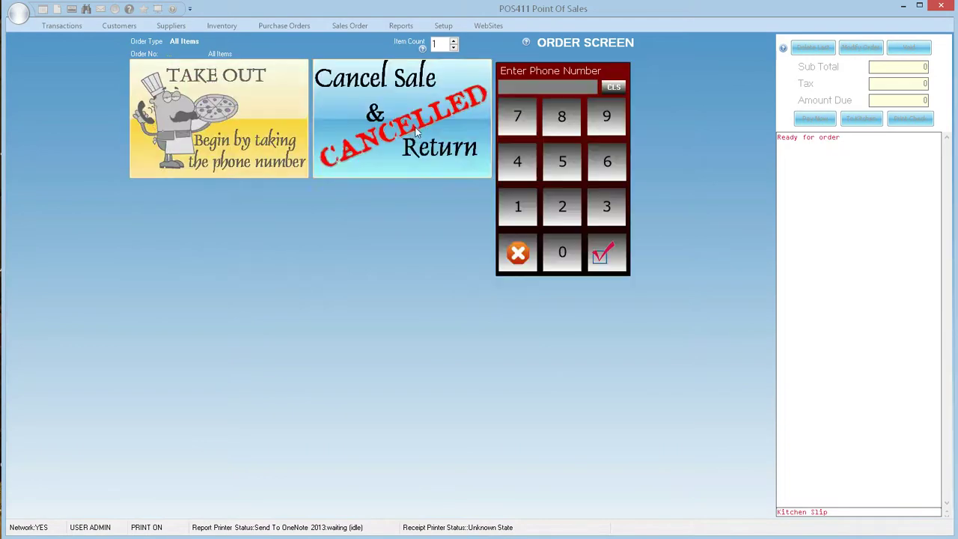
# Key in the caller's phone number on the keypad
pyautogui.click(517, 207)
pyautogui.click(562, 207)
pyautogui.click(606, 206)
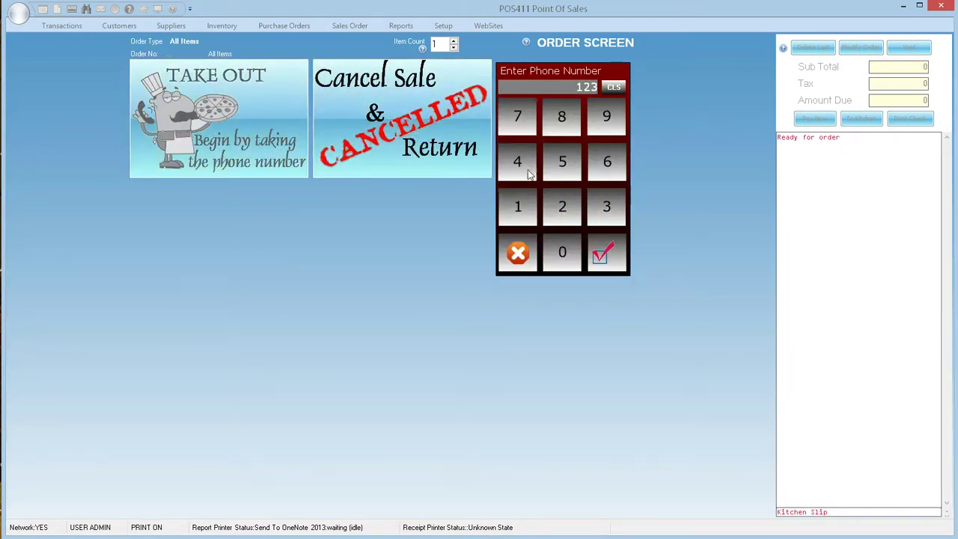
pyautogui.click(517, 162)
pyautogui.click(554, 163)
pyautogui.click(606, 163)
pyautogui.click(520, 118)
pyautogui.click(561, 123)
pyautogui.click(607, 121)
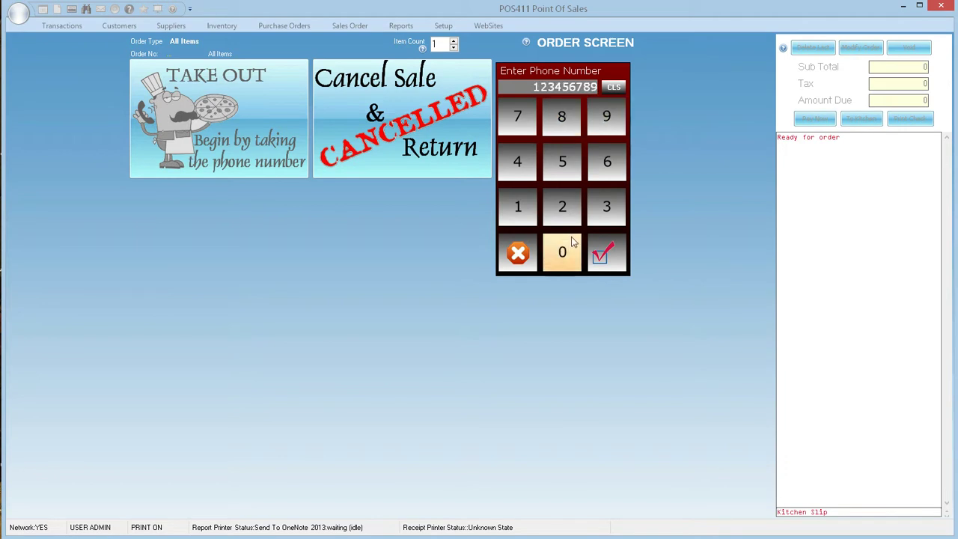
pyautogui.click(564, 255)
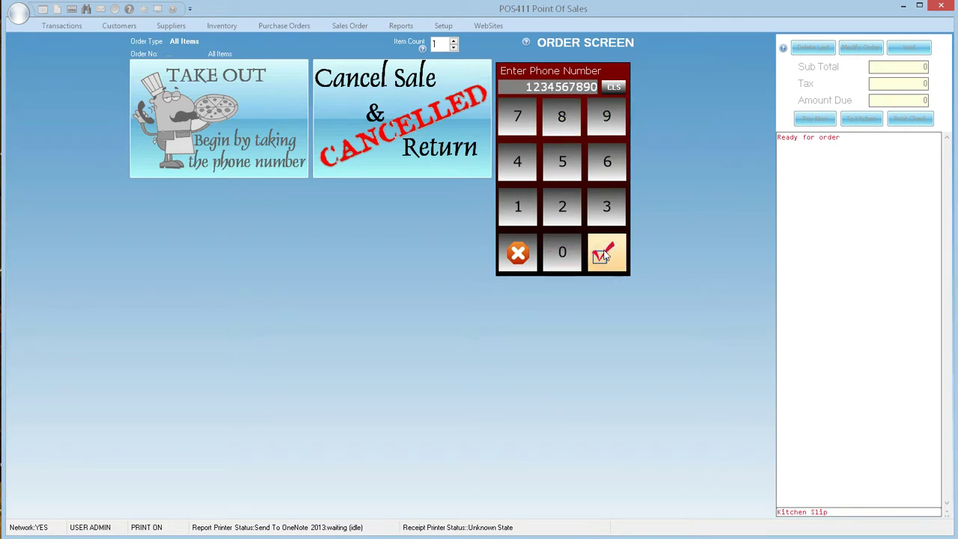
# Submit the phone number and add the caller as a new customer with title, first and last name
pyautogui.click(603, 256)
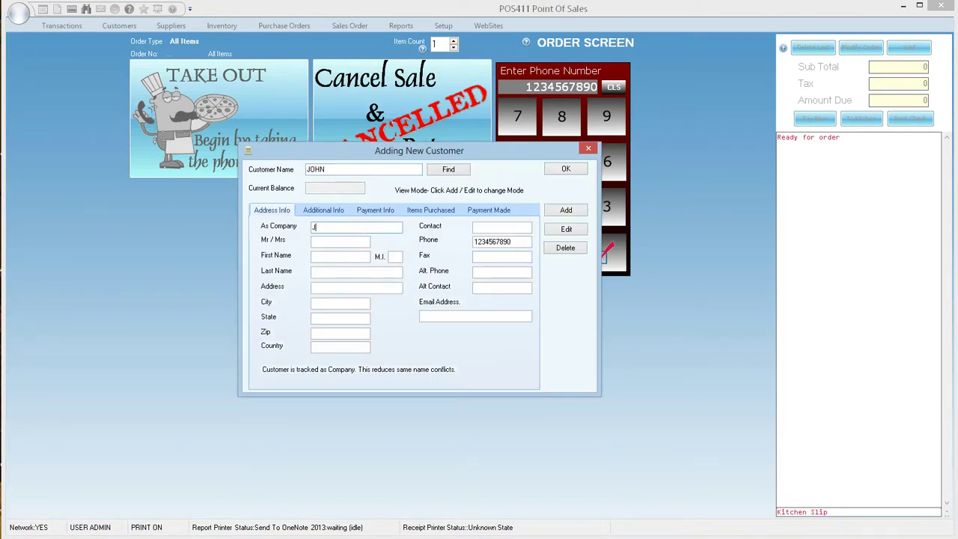
pyautogui.click(337, 243)
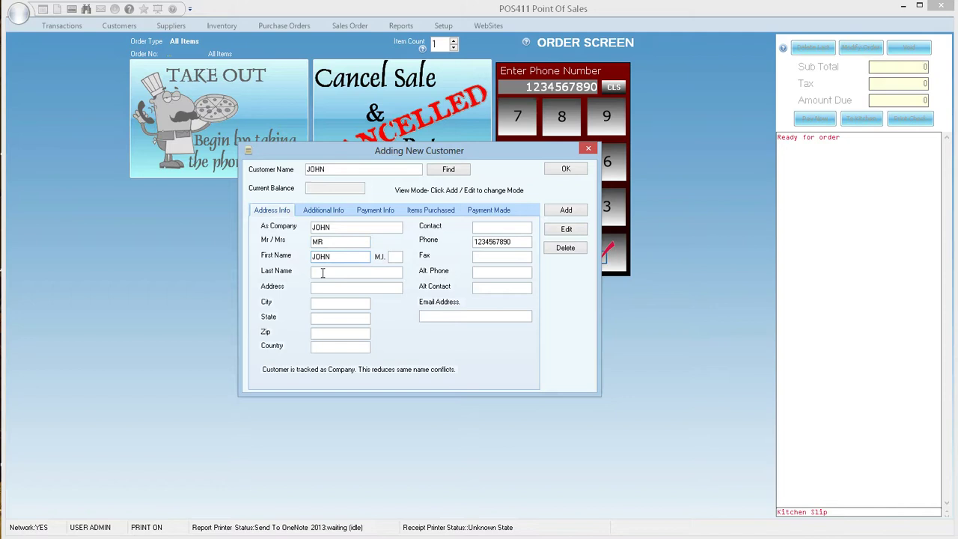
pyautogui.click(322, 273)
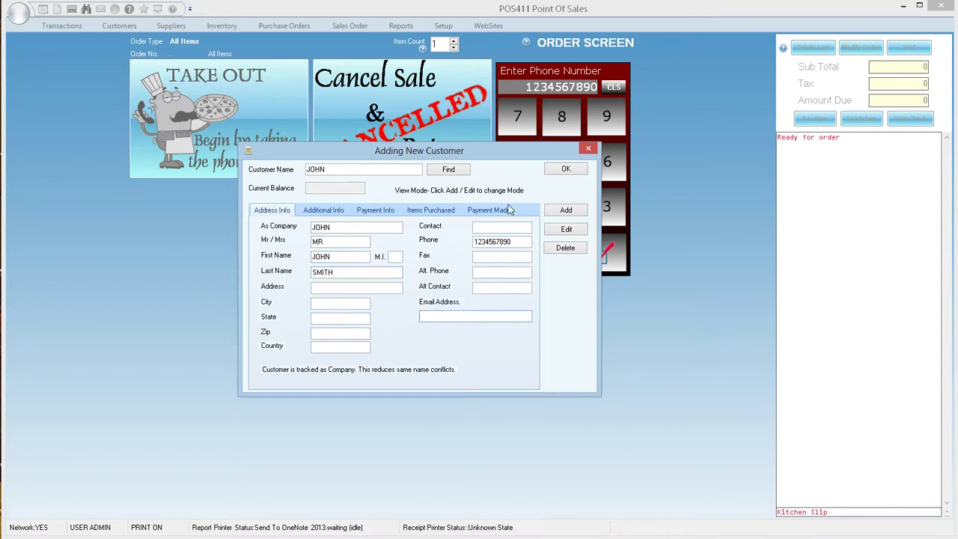
pyautogui.click(566, 210)
pyautogui.click(566, 326)
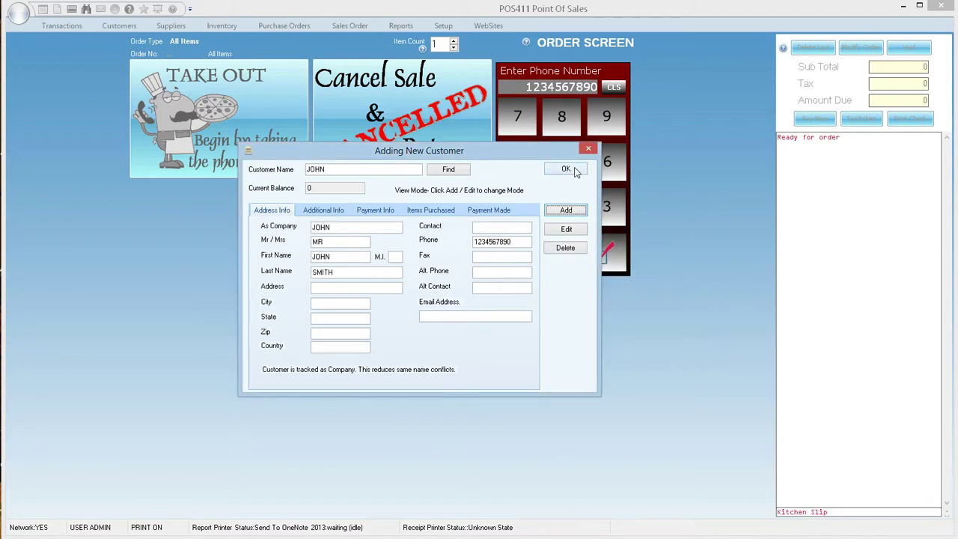
# Review the customer's additional info, payment info, purchases and payments, then close the record
pyautogui.click(336, 211)
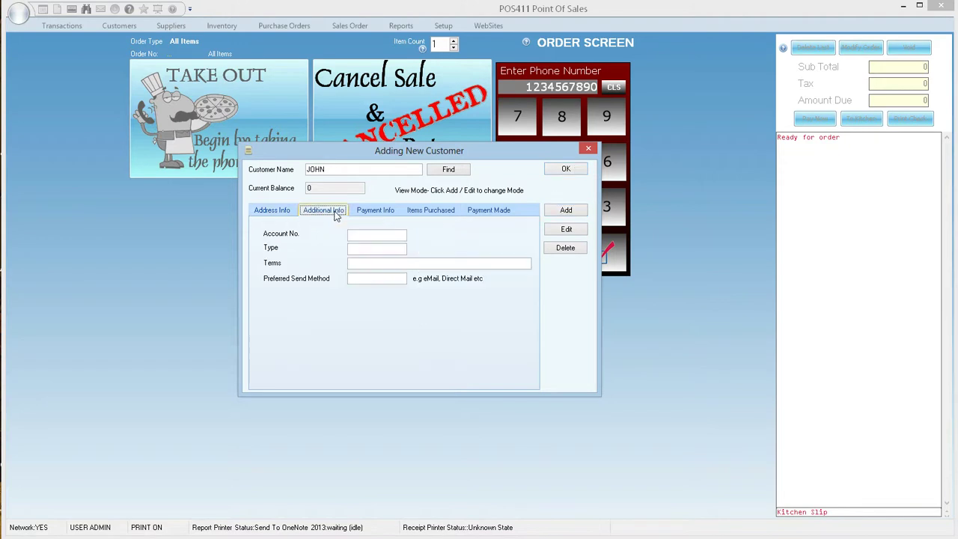
pyautogui.click(371, 211)
pyautogui.click(431, 210)
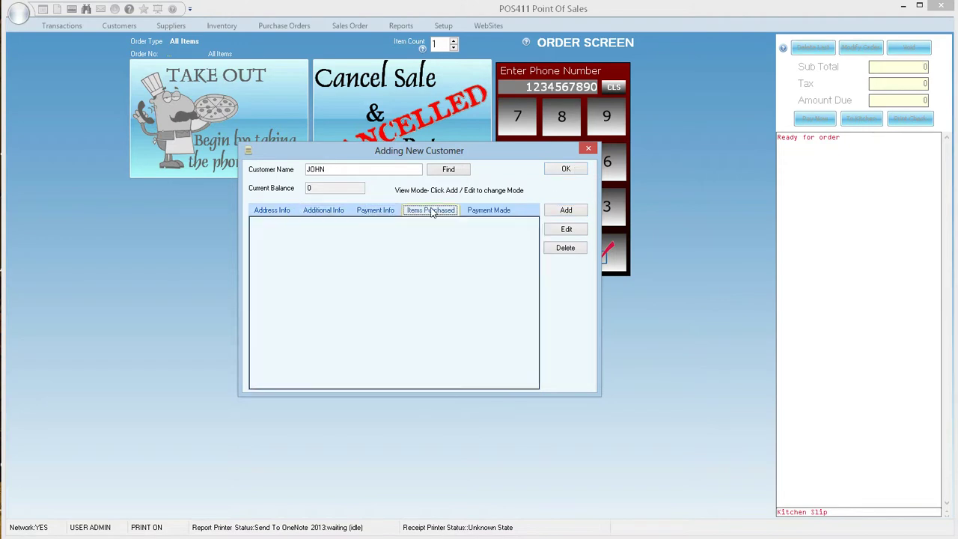
pyautogui.click(488, 211)
pyautogui.click(566, 170)
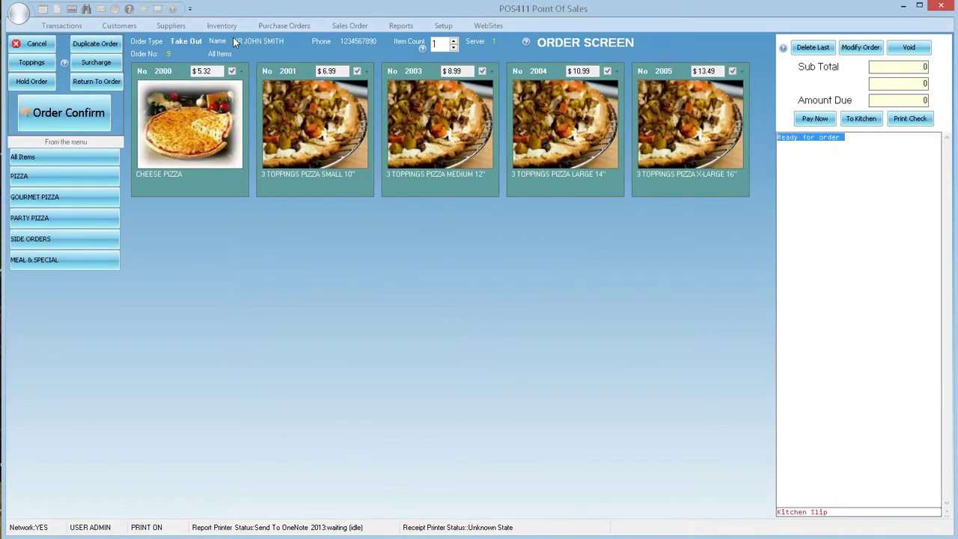
# Open the PARTY PIZZA category to list the four party-size pizzas
pyautogui.click(100, 218)
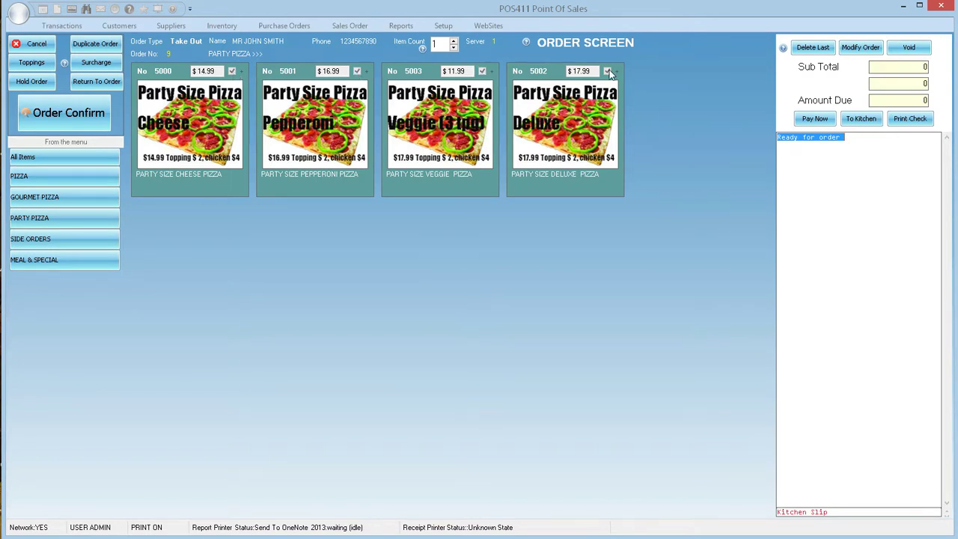
# Add a Party Size Cheese Pizza with Green Peppers and Green Olives, and confirm order 9 at $21.46
pyautogui.click(186, 133)
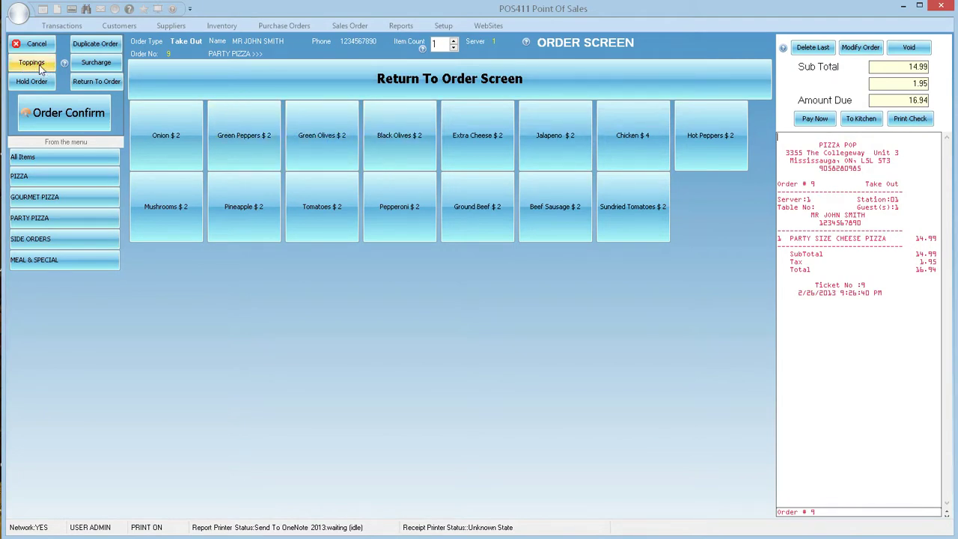
pyautogui.click(259, 147)
pyautogui.click(328, 151)
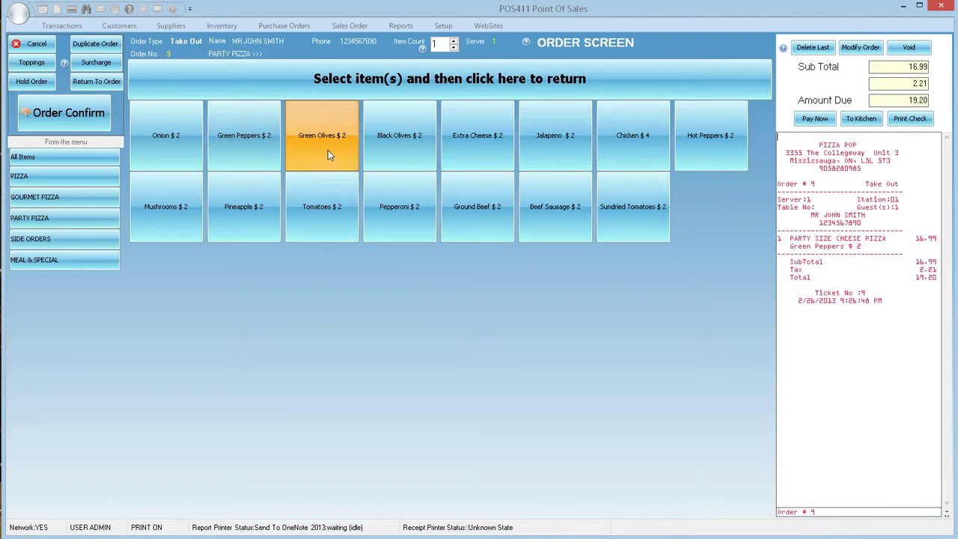
pyautogui.click(388, 87)
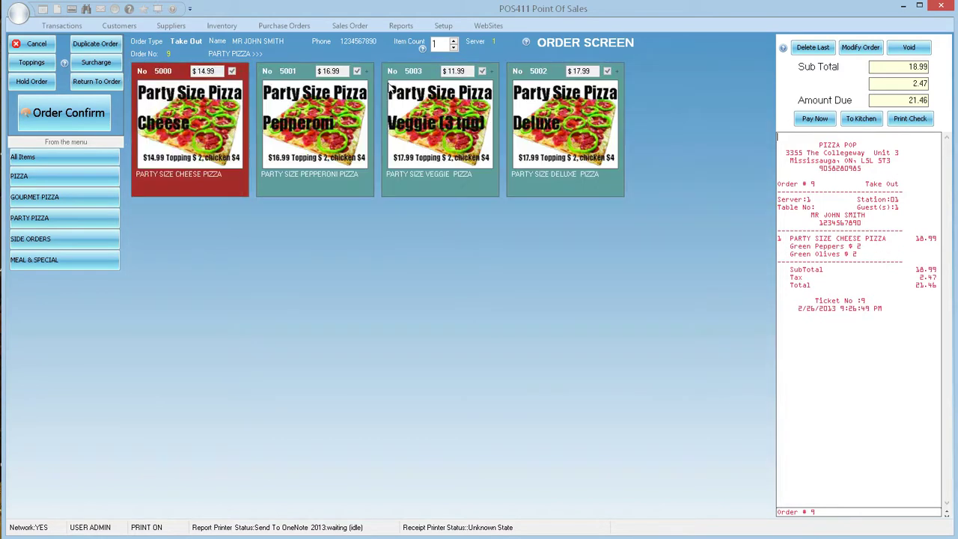
pyautogui.click(81, 115)
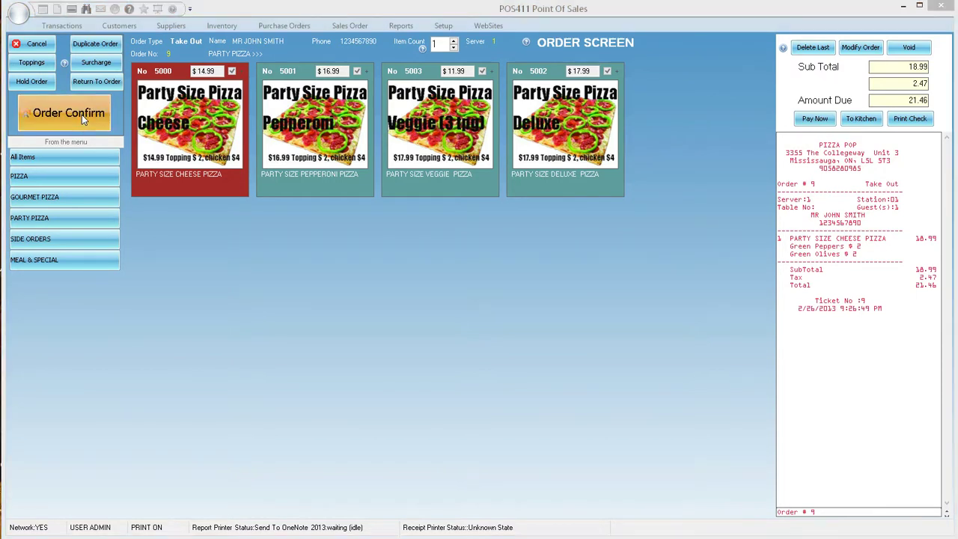
pyautogui.click(568, 327)
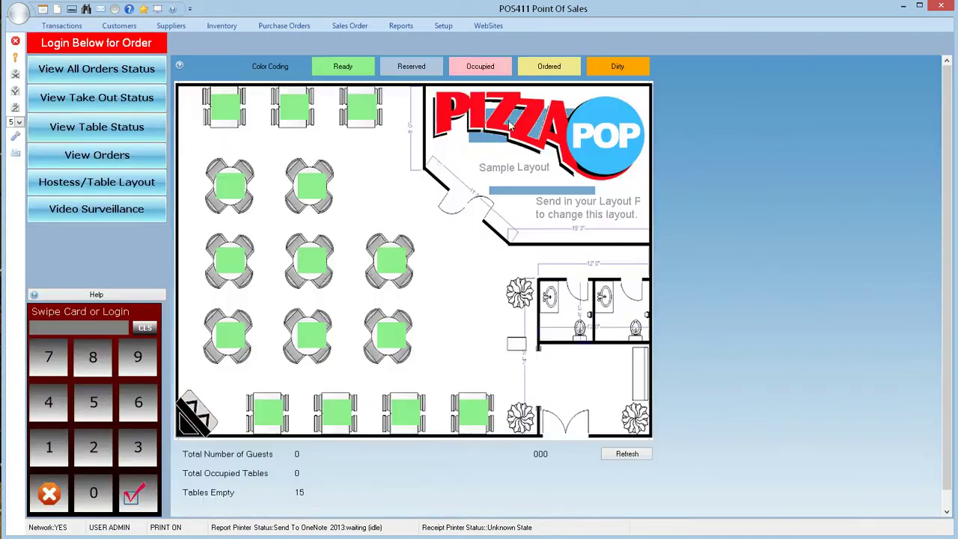
# On the all-orders status board, set order 8 to 'Order being prepared' and leave order 1 unchanged
pyautogui.click(86, 71)
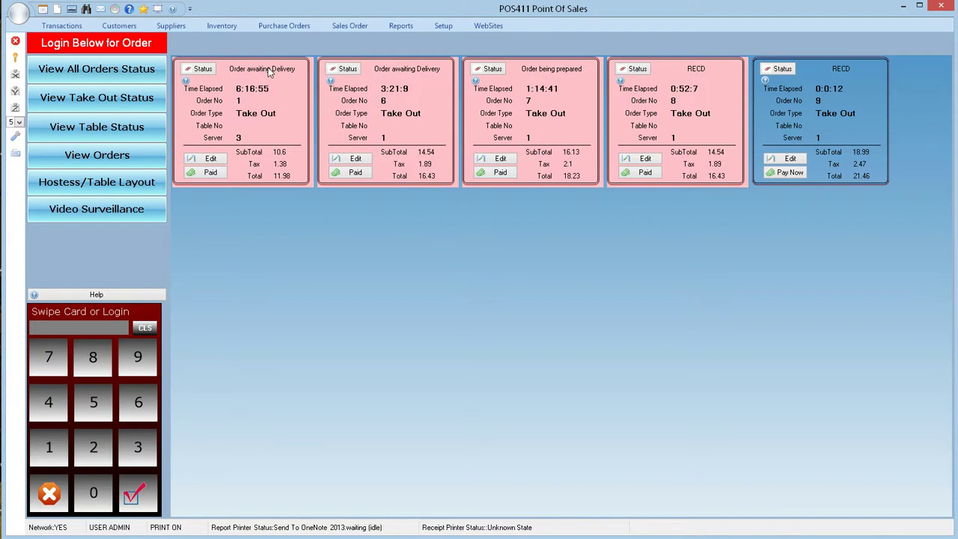
pyautogui.click(634, 70)
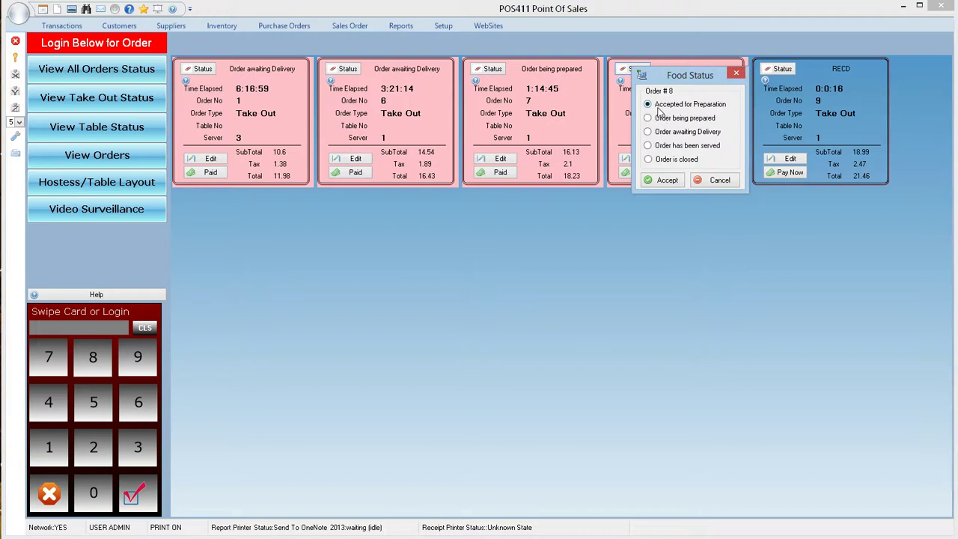
pyautogui.click(648, 118)
pyautogui.click(666, 179)
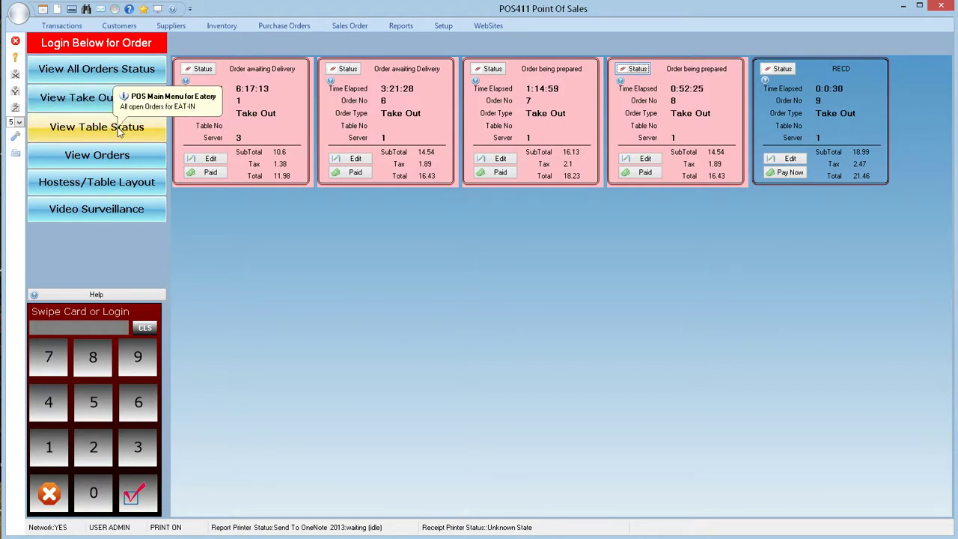
pyautogui.click(201, 69)
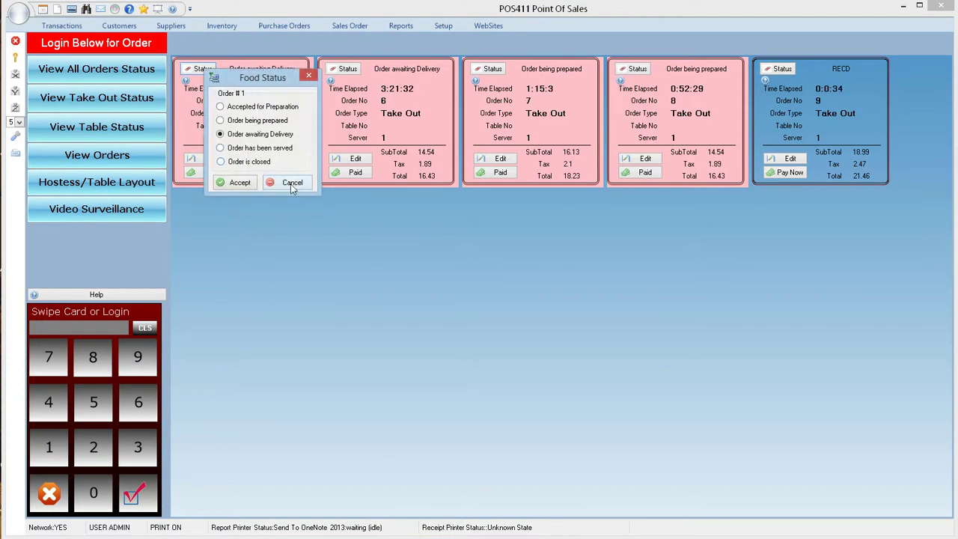
pyautogui.click(291, 182)
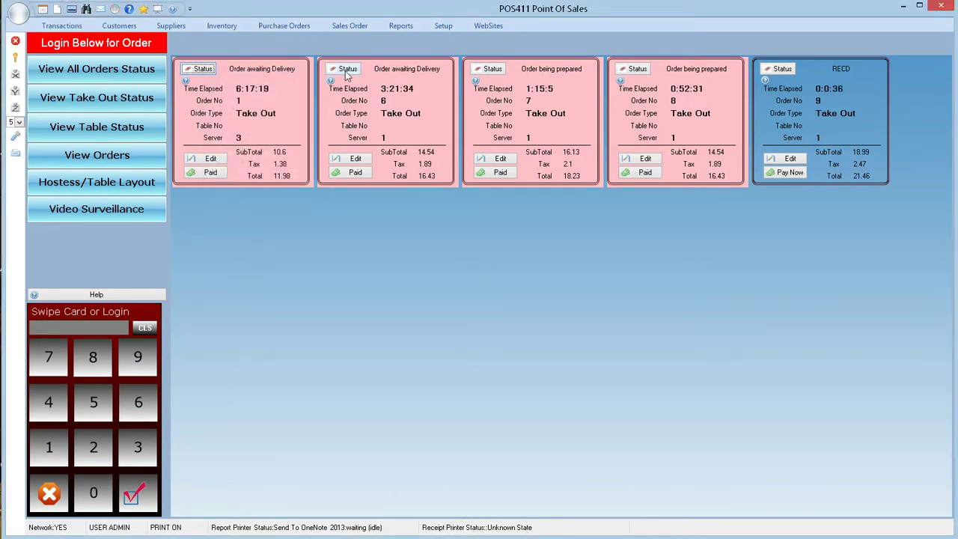
# Show View Orders and scroll down to the order 8 and order 9 receipts
pyautogui.click(97, 157)
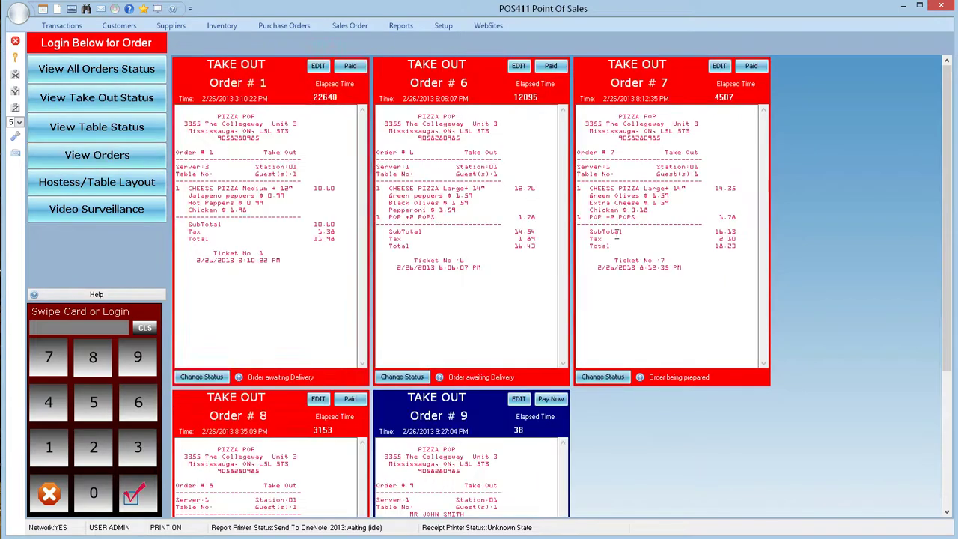
pyautogui.scroll(-3, 533, 225)
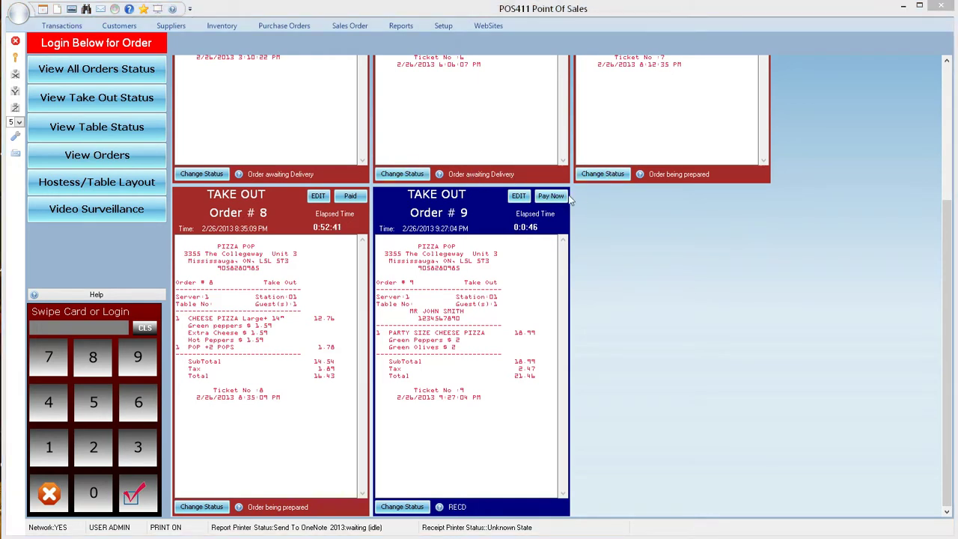
# Edit order 9 and add a POP soda side with +6 POPS
pyautogui.click(518, 196)
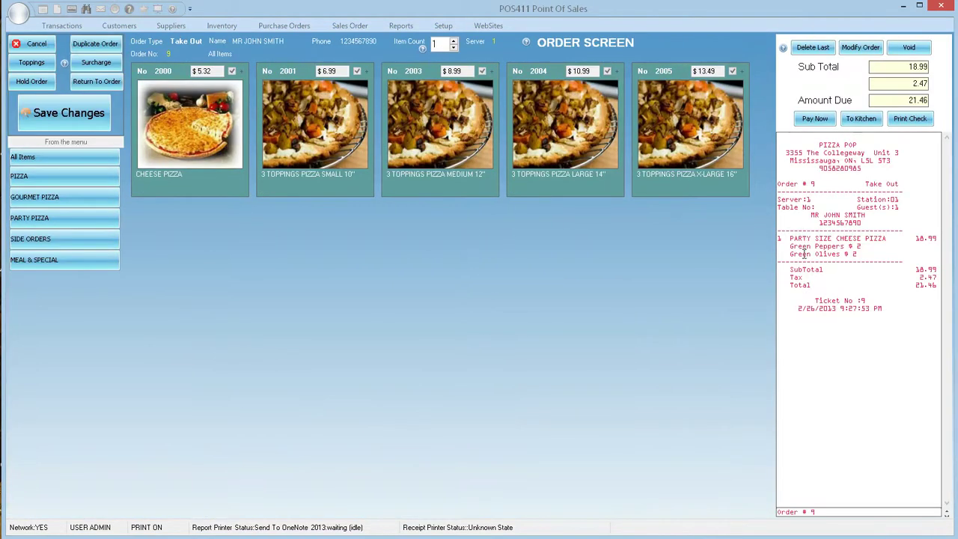
pyautogui.click(859, 256)
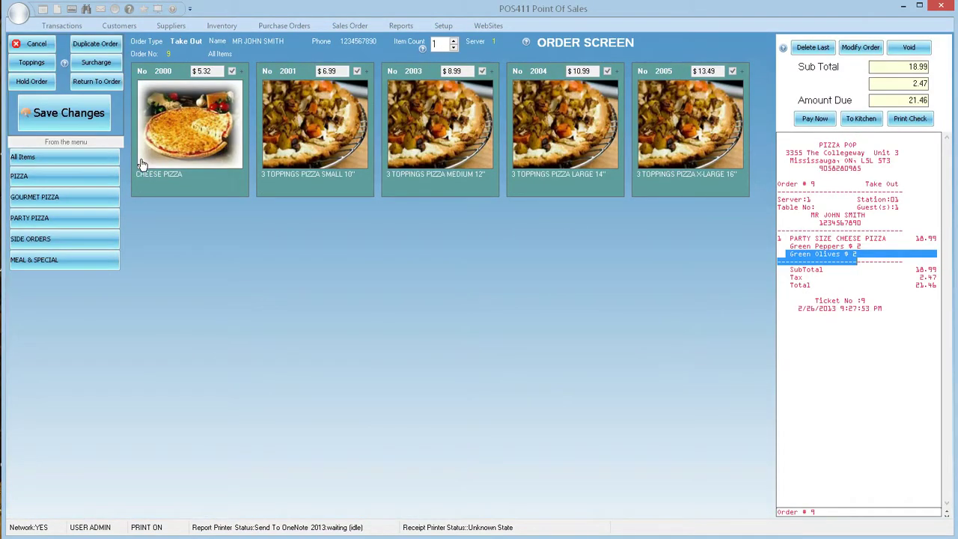
pyautogui.click(854, 258)
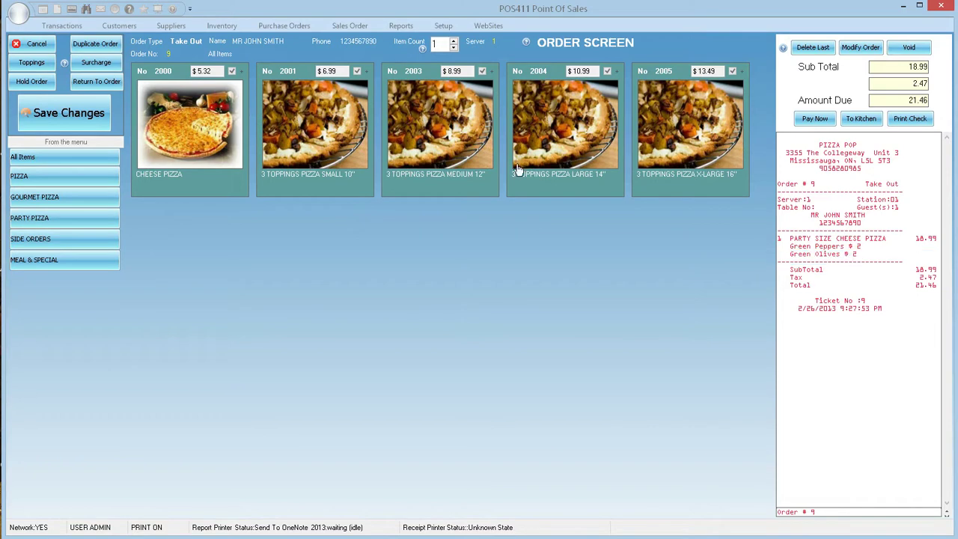
pyautogui.click(70, 245)
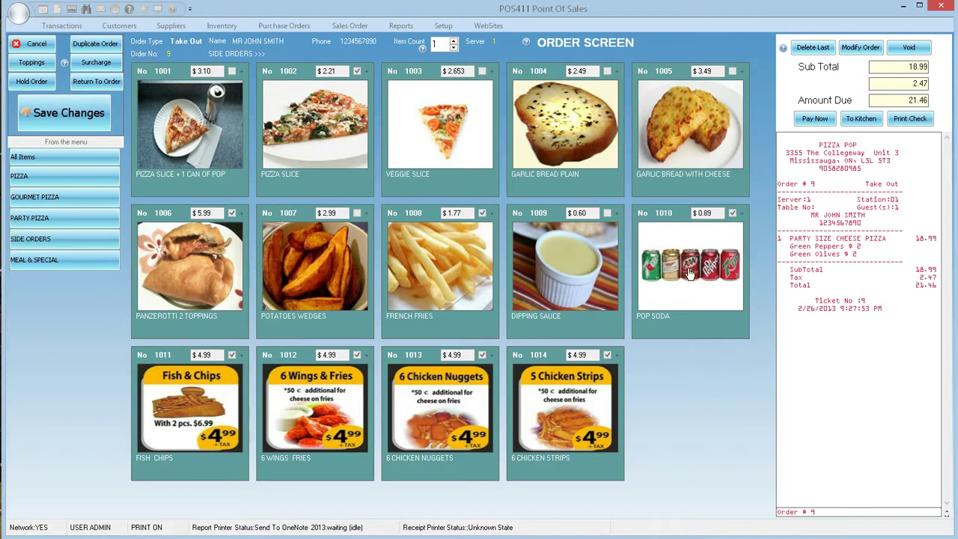
pyautogui.click(690, 275)
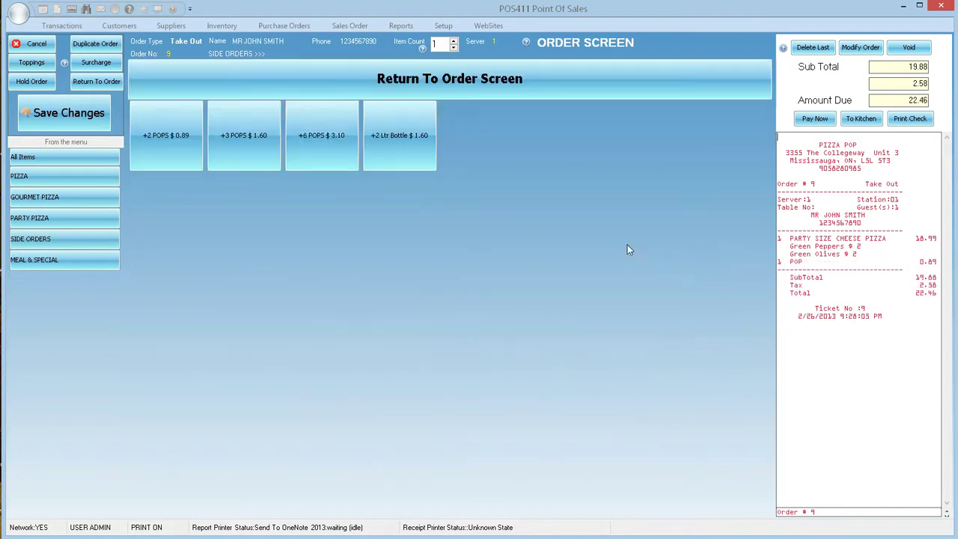
pyautogui.click(341, 136)
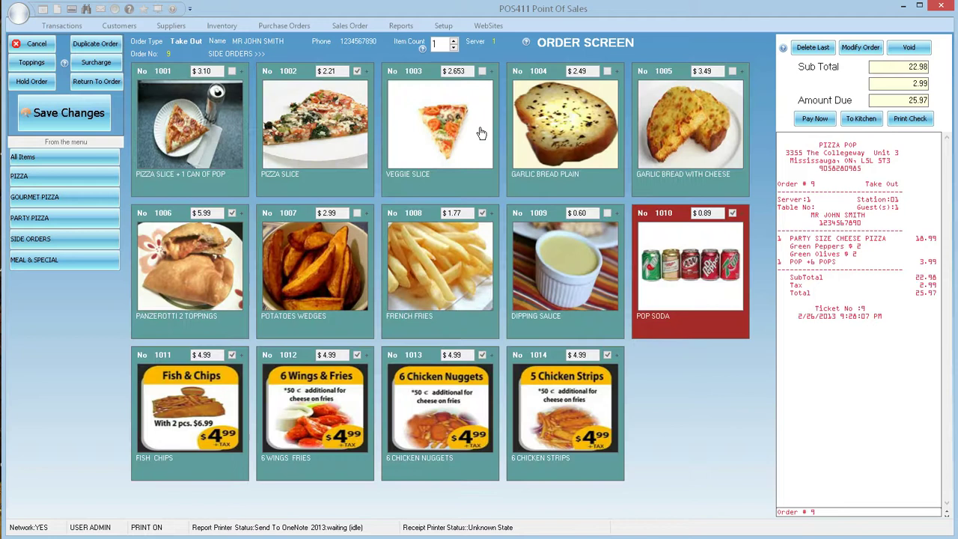
# Save order 9's changes for a $25.97 total and return to the orders list
pyautogui.click(68, 112)
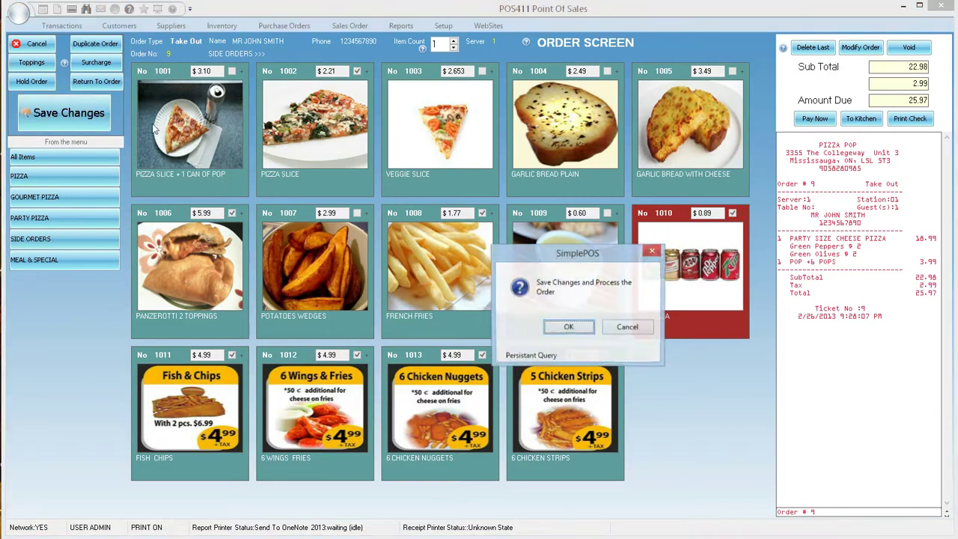
pyautogui.click(560, 331)
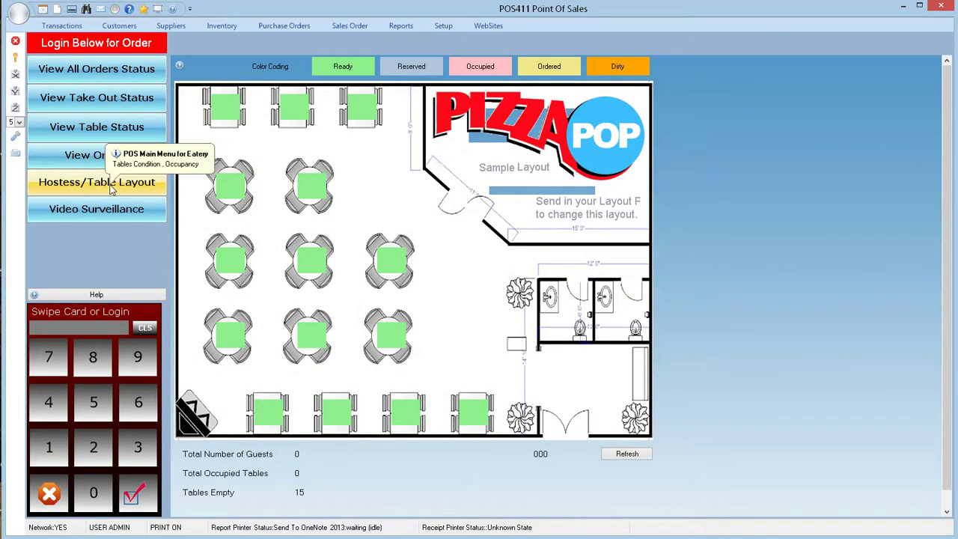
pyautogui.click(101, 155)
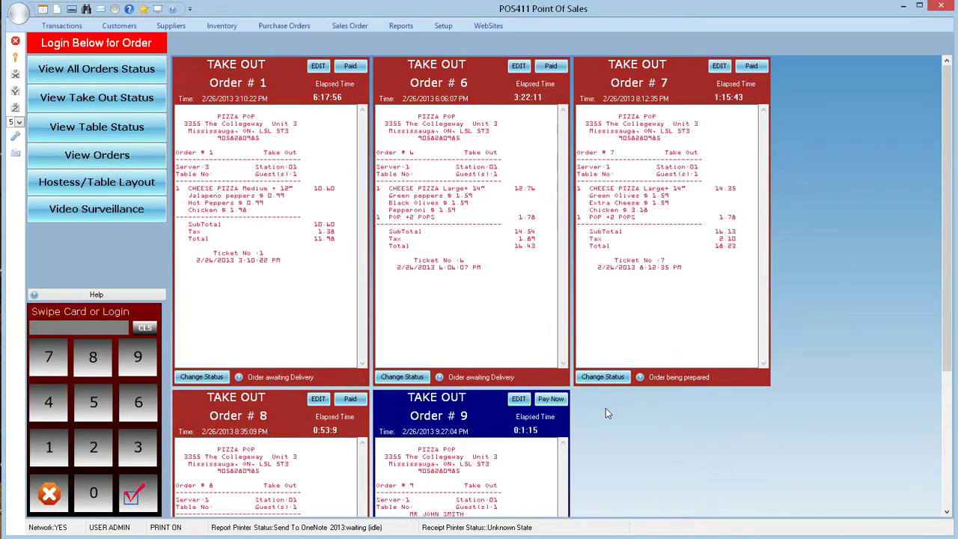
pyautogui.scroll(-3, 928, 295)
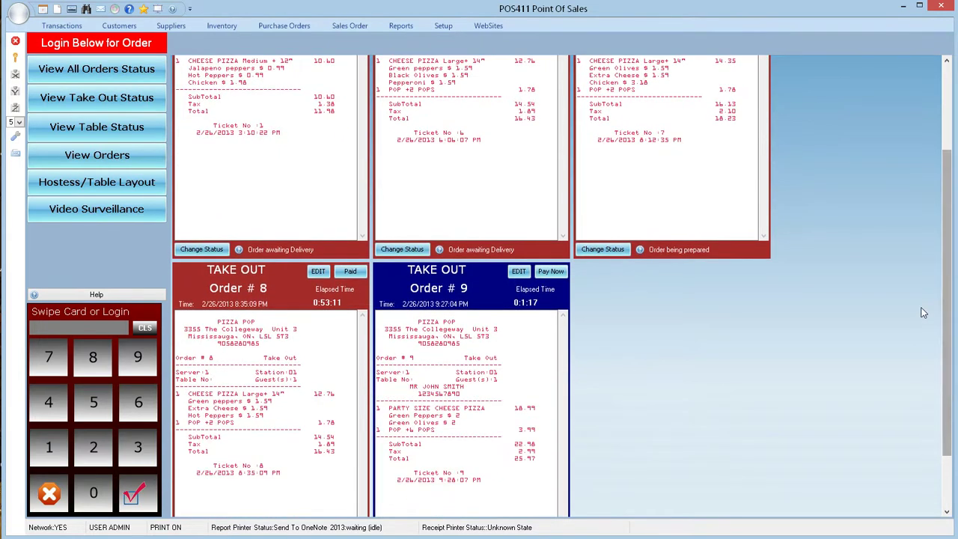
# Scroll to order 9's ticket and choose Pay Now to bring up the Gratuity prompt
pyautogui.scroll(-2, 949, 299)
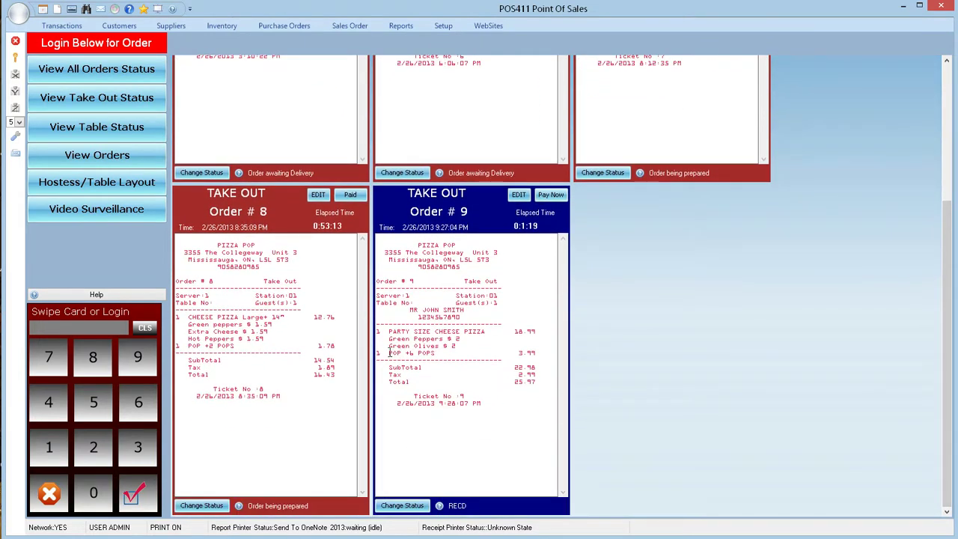
pyautogui.moveTo(389, 352); pyautogui.dragTo(521, 374)
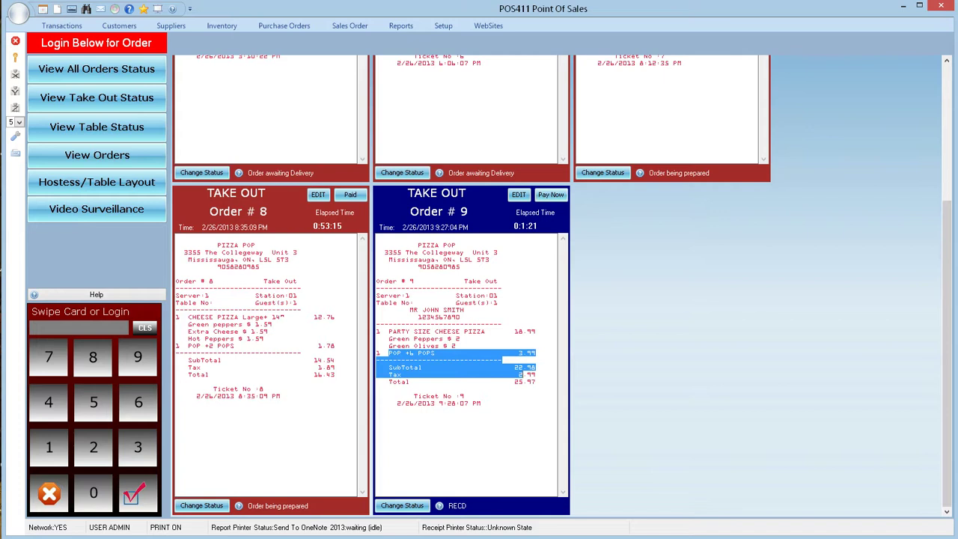
pyautogui.click(503, 345)
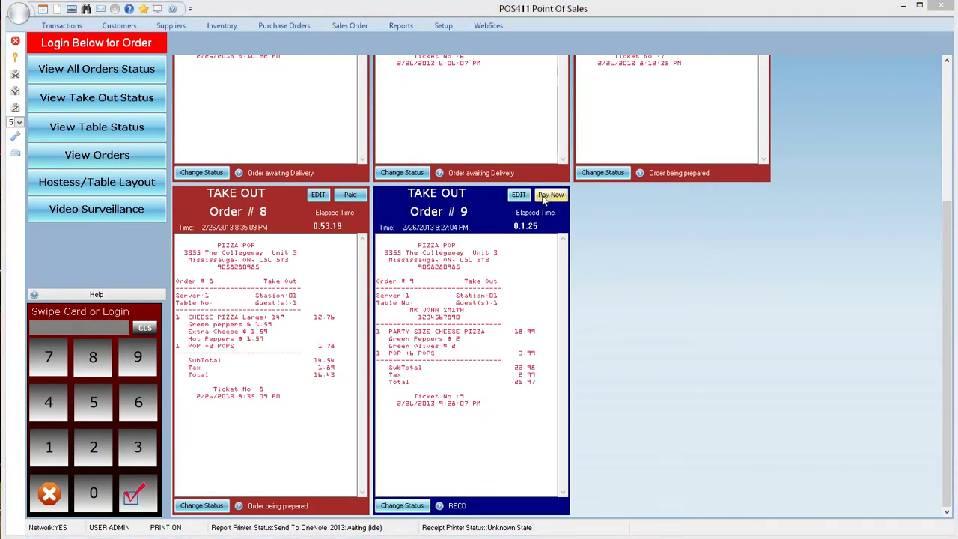
pyautogui.click(551, 194)
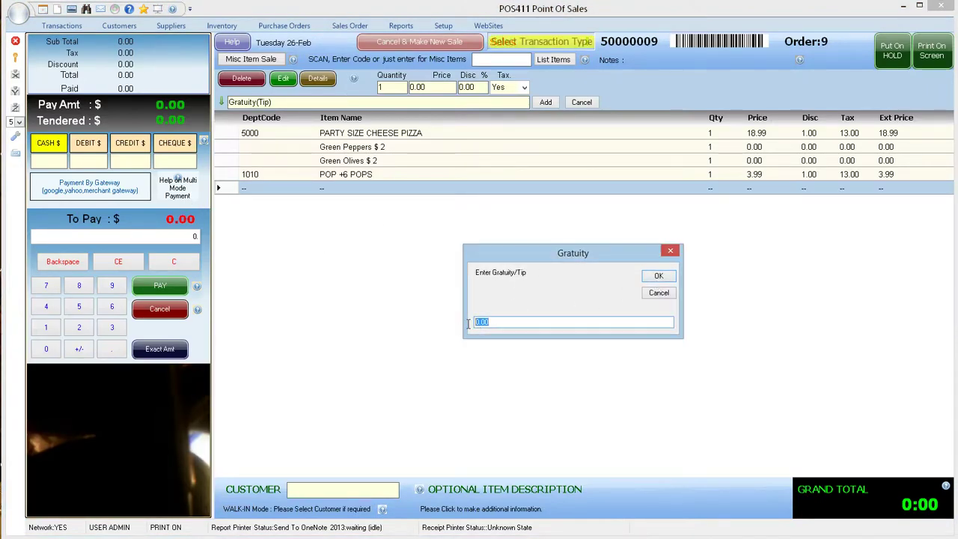
# Enter a 5.00 tip and choose cash payment with 35.00 tendered
pyautogui.write('5')
pyautogui.click(657, 277)
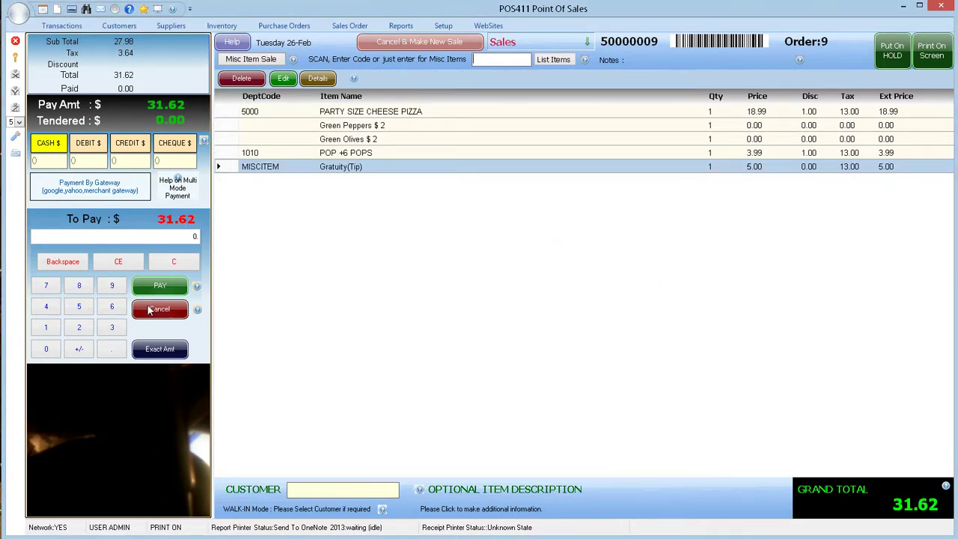
pyautogui.click(45, 146)
pyautogui.click(111, 330)
pyautogui.click(79, 306)
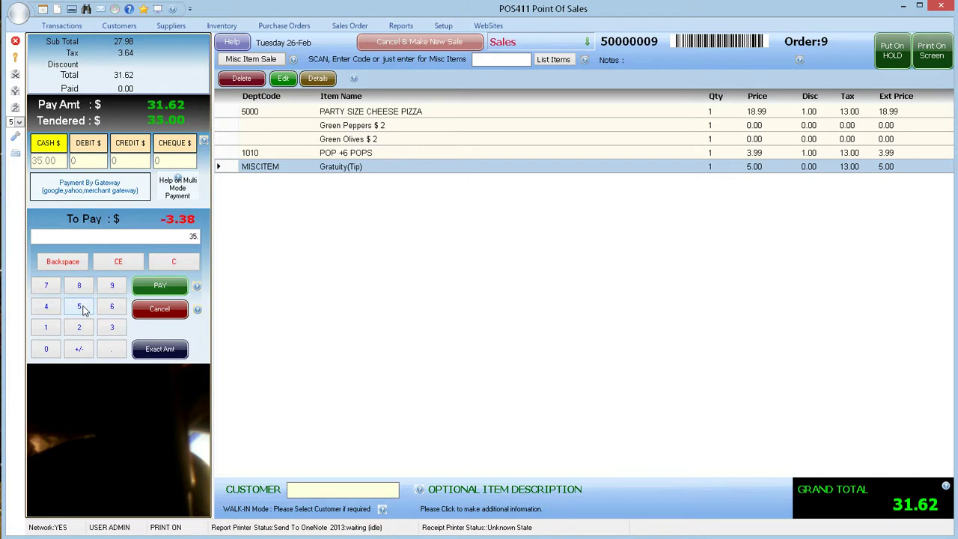
pyautogui.write('.')
# Complete the cash payment, dismissing the printer error and Change Due box to view the receipt
pyautogui.click(170, 293)
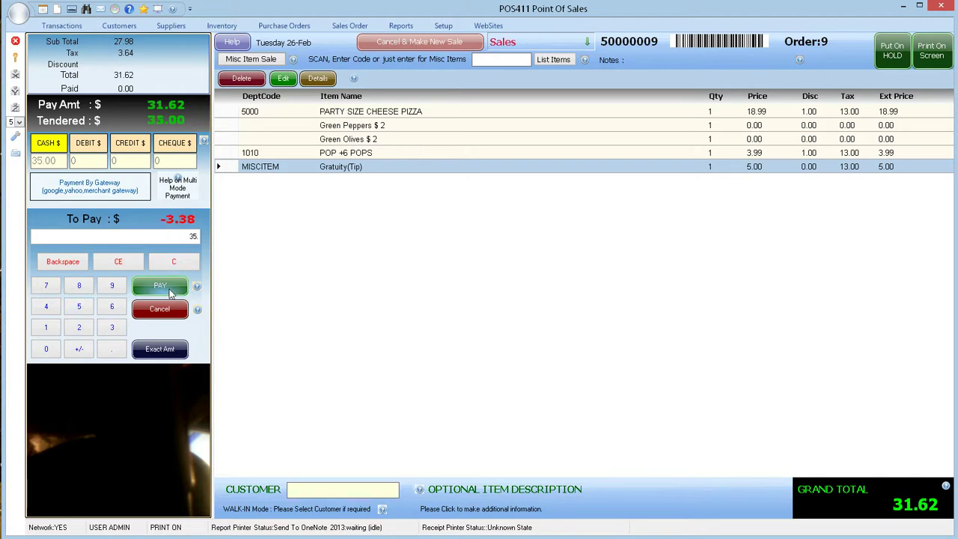
pyautogui.click(161, 291)
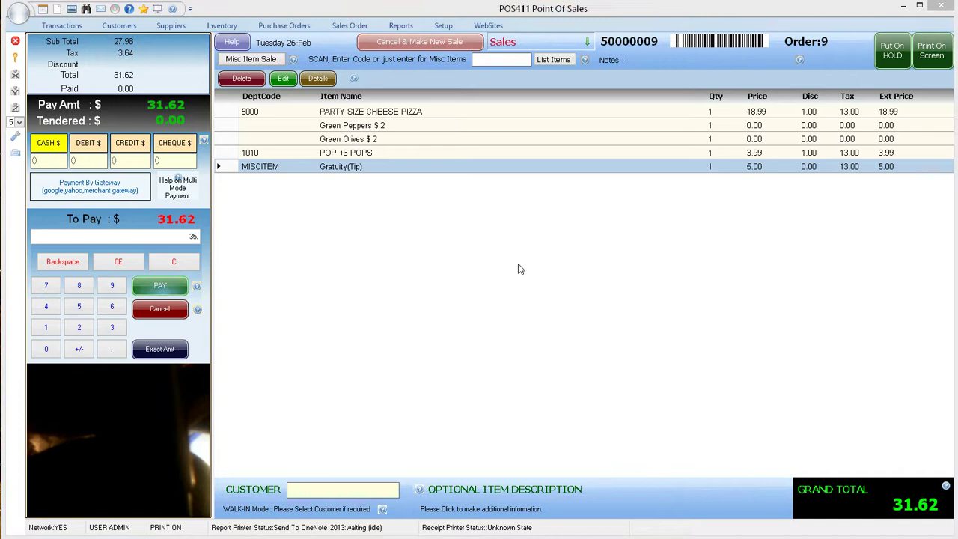
pyautogui.click(684, 340)
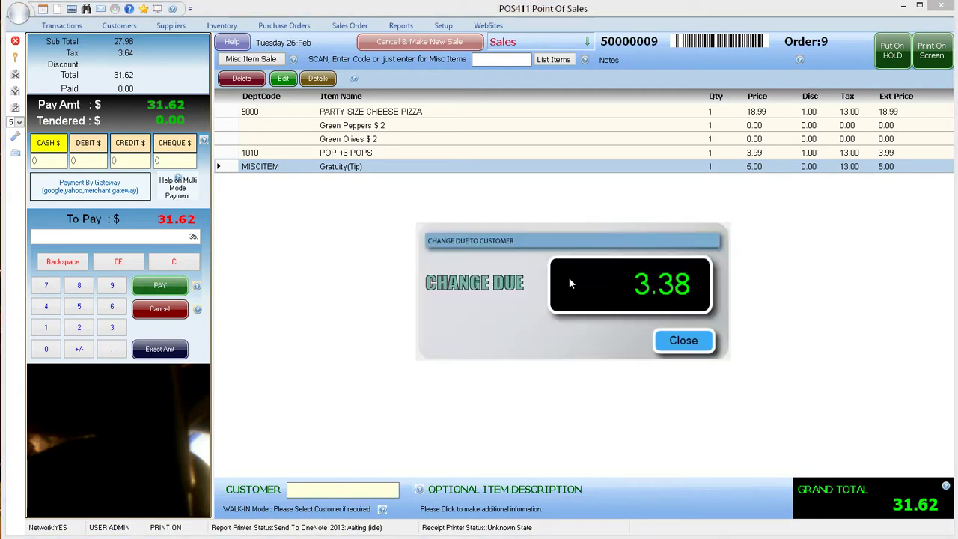
pyautogui.click(680, 338)
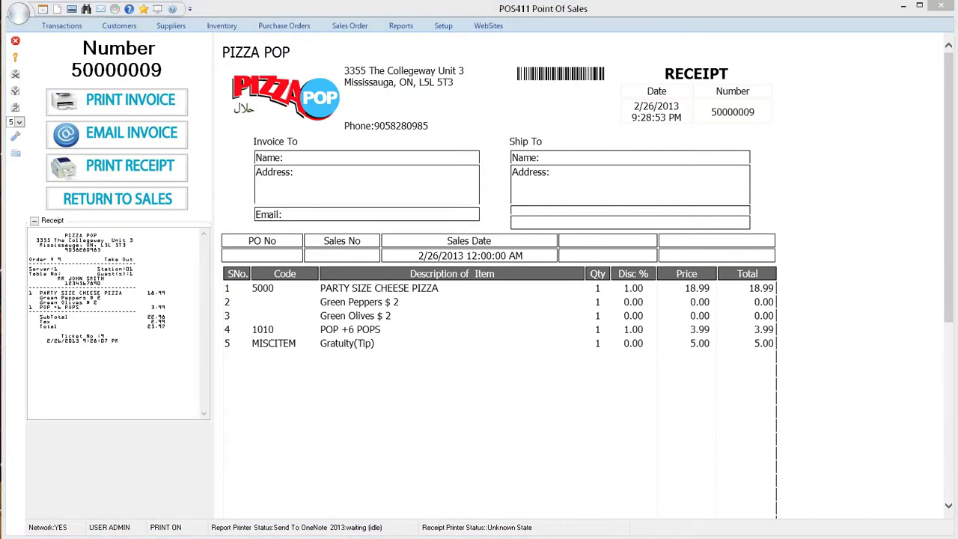
# Return to sales and log back in with the keypad code to reach the order screen
pyautogui.click(118, 200)
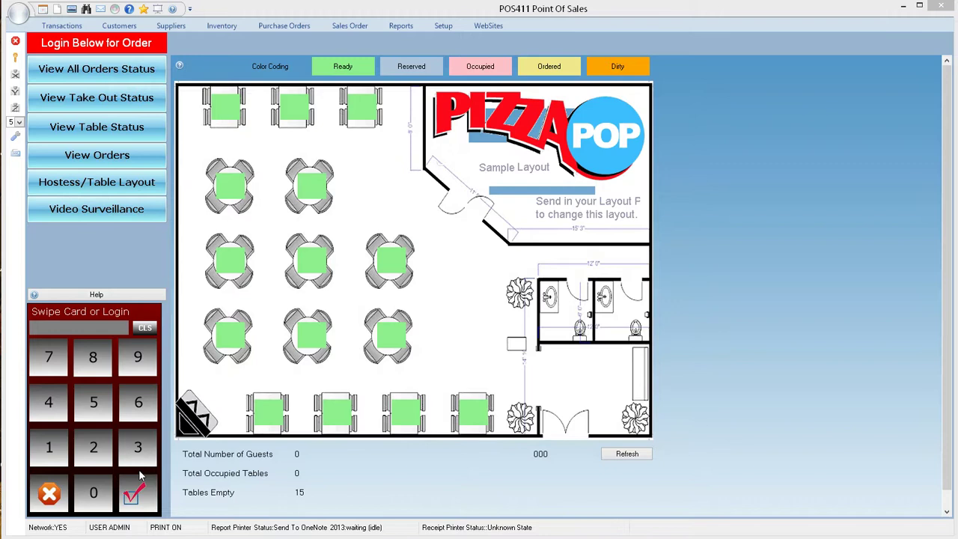
pyautogui.click(94, 447)
pyautogui.click(49, 447)
pyautogui.click(132, 492)
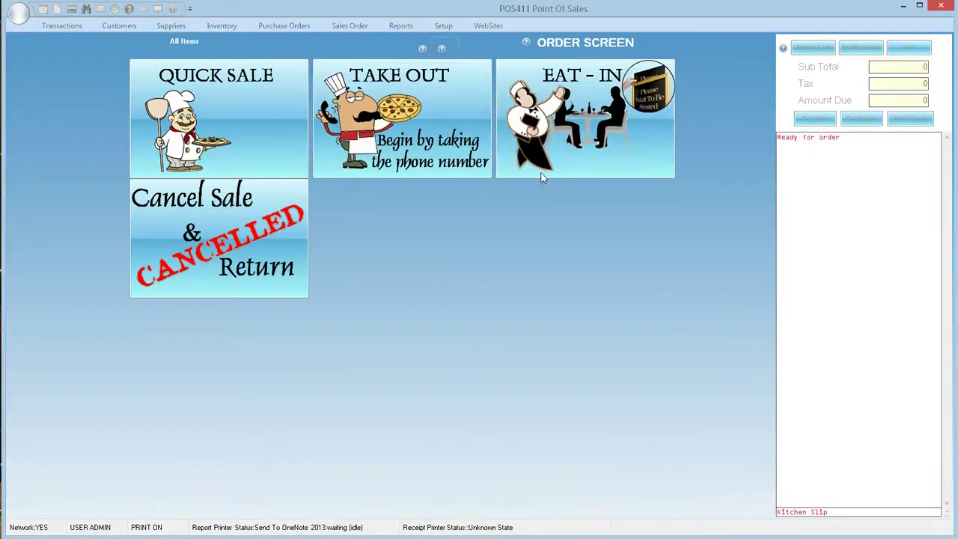
# Begin an eat-in order for table 5 with 4 guests so the pizza menu appears
pyautogui.click(570, 144)
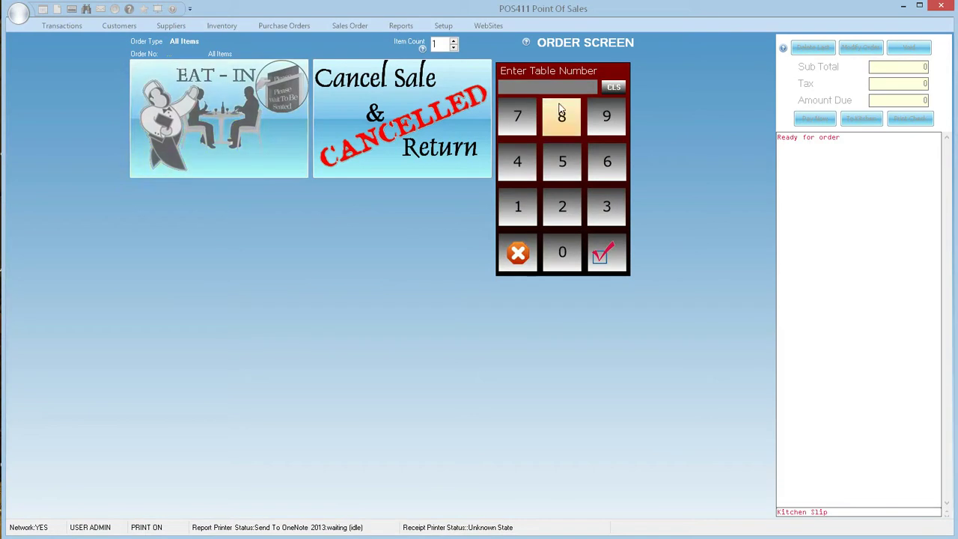
pyautogui.click(562, 161)
pyautogui.click(605, 253)
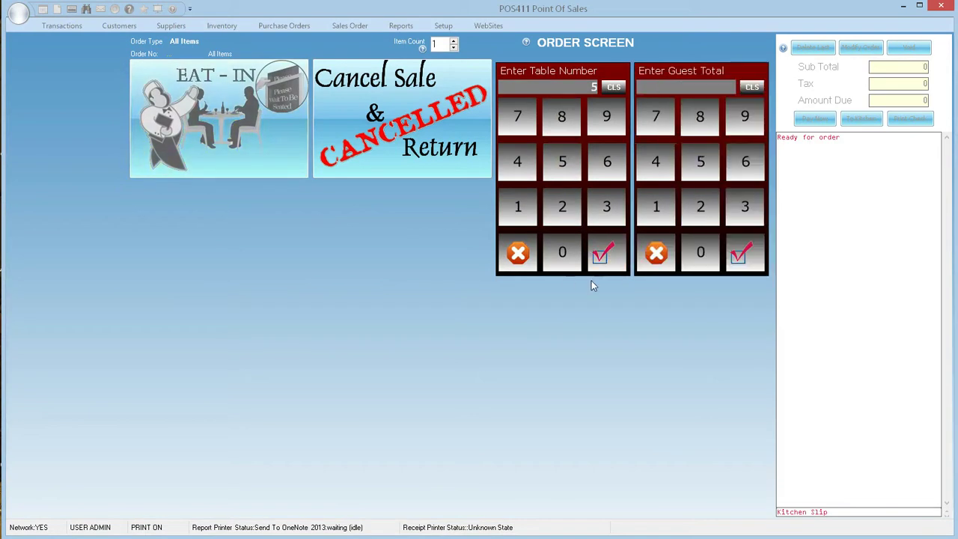
pyautogui.click(655, 161)
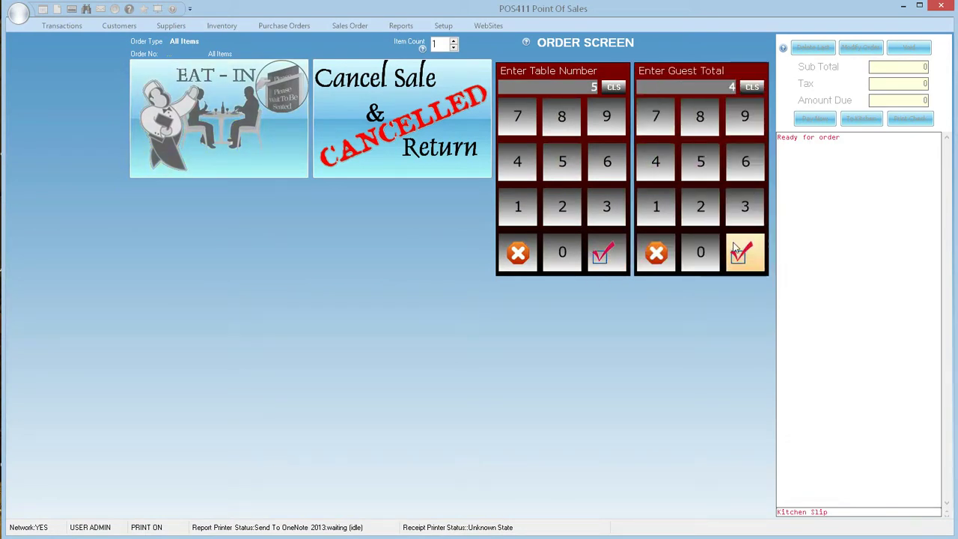
pyautogui.click(738, 251)
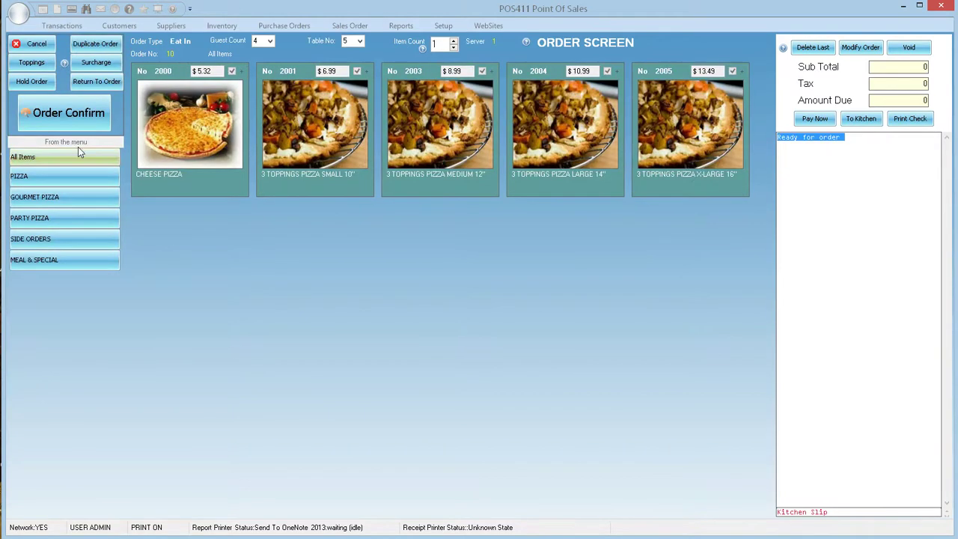
# Add an X-Large 16" Tandori Kabob gourmet pizza to order 10
pyautogui.click(36, 198)
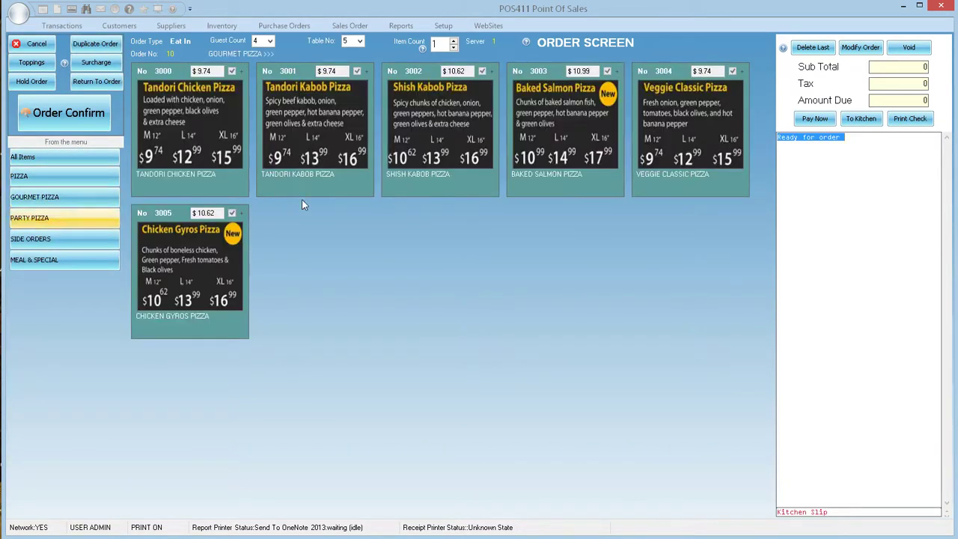
pyautogui.click(347, 148)
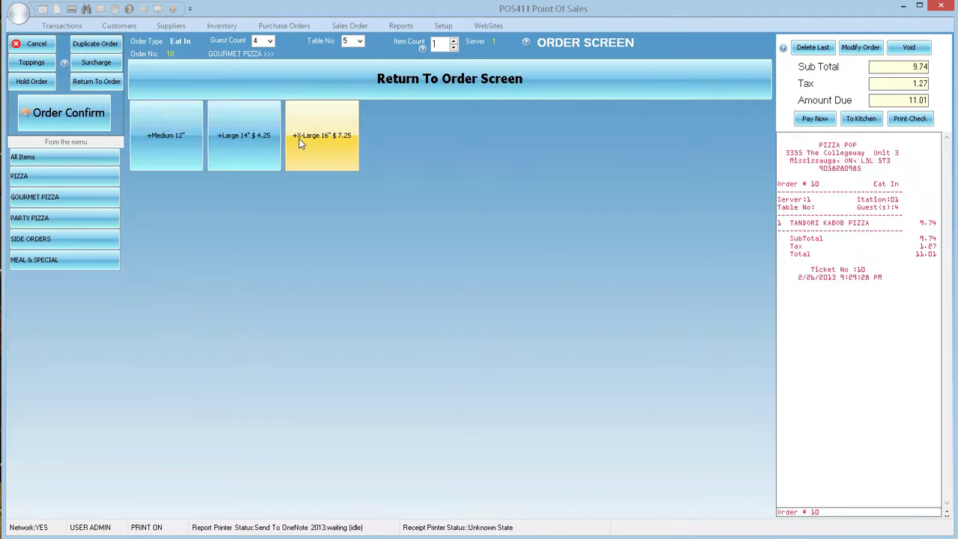
pyautogui.click(332, 140)
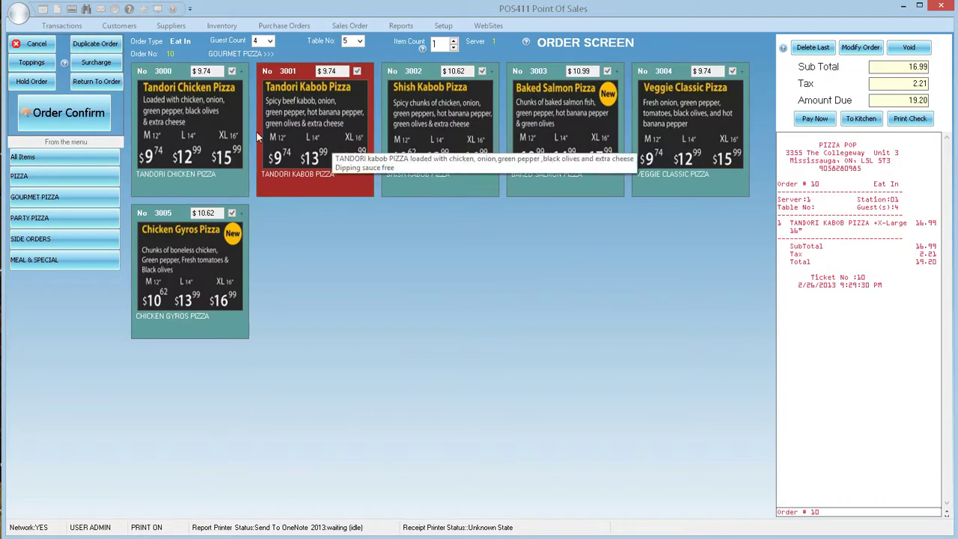
# Add large French Fries, Dipping Sauce and a Panzerotti topped with green and black olives
pyautogui.click(64, 240)
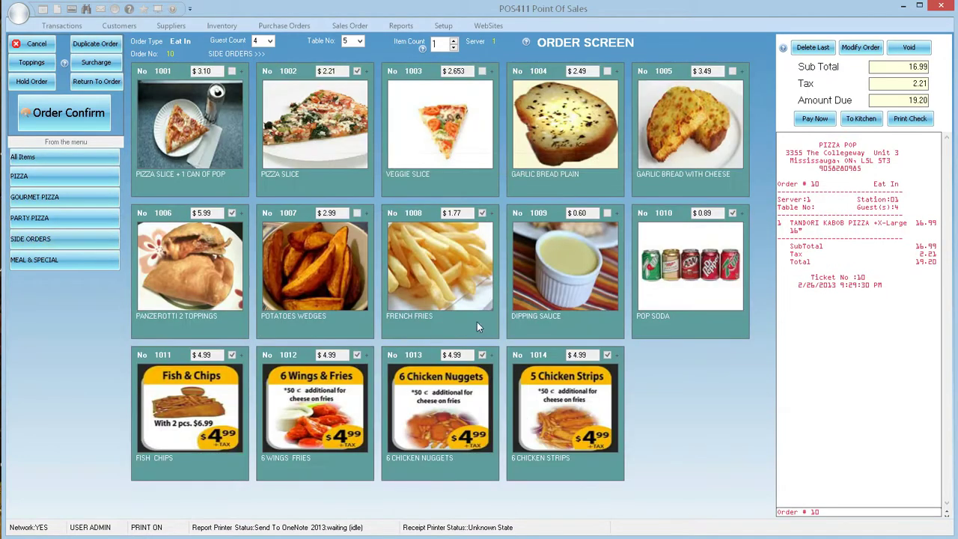
pyautogui.click(449, 280)
pyautogui.click(313, 130)
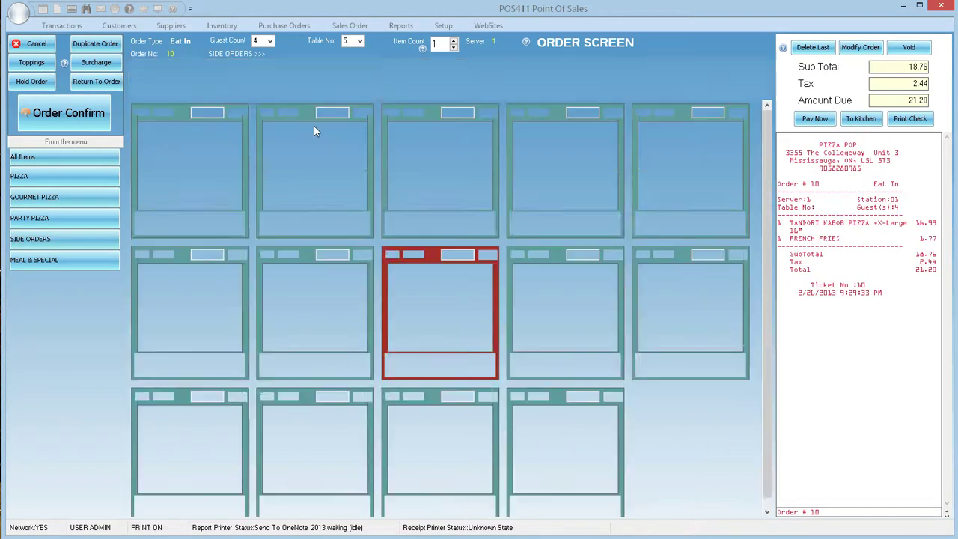
pyautogui.click(565, 277)
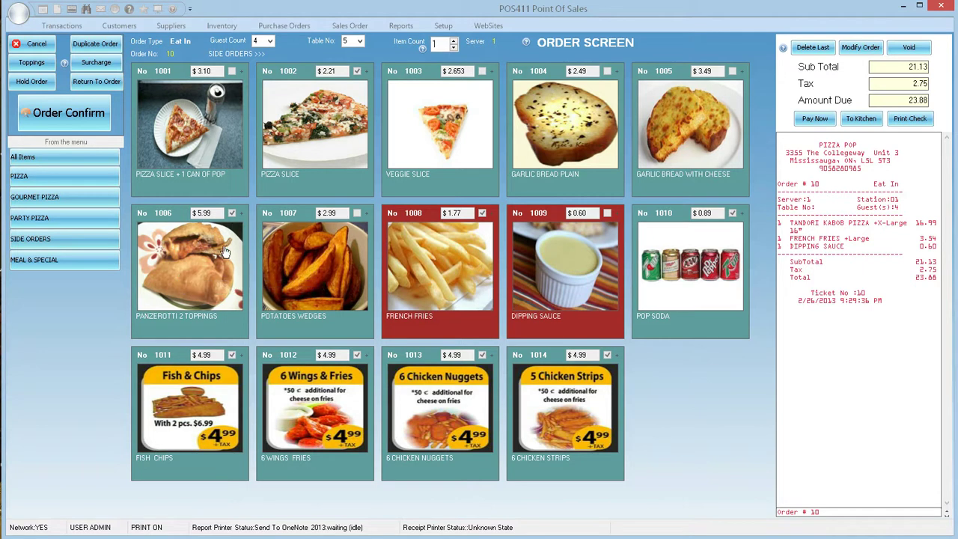
pyautogui.click(207, 269)
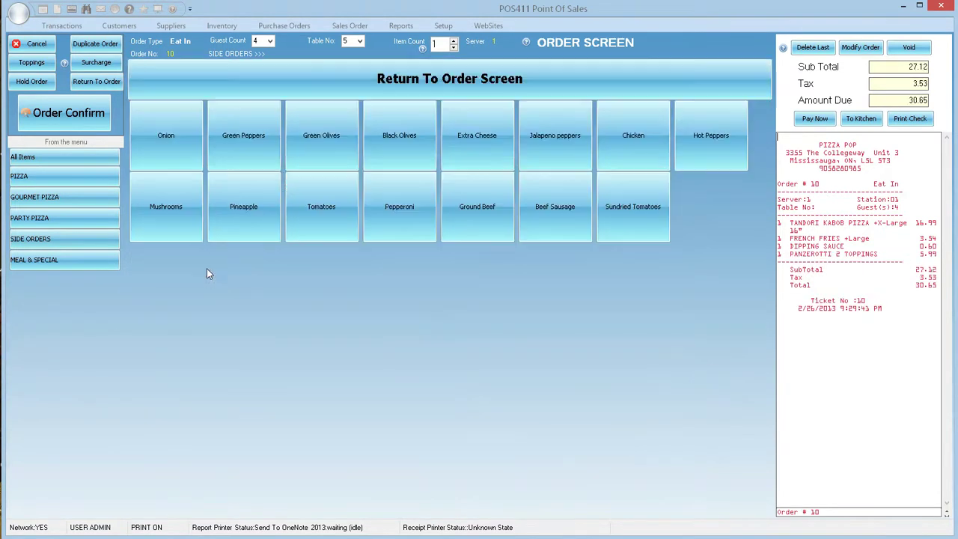
pyautogui.click(336, 139)
pyautogui.click(395, 139)
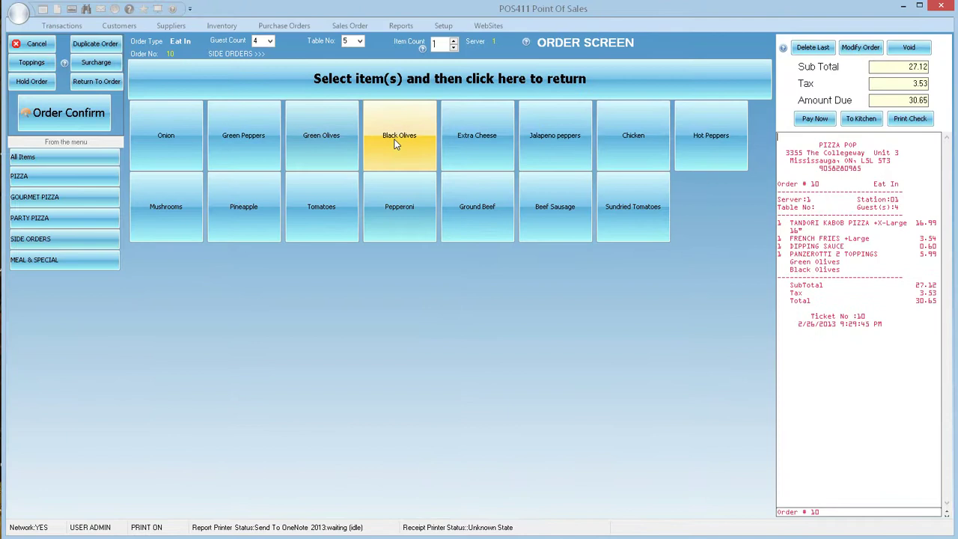
pyautogui.click(406, 79)
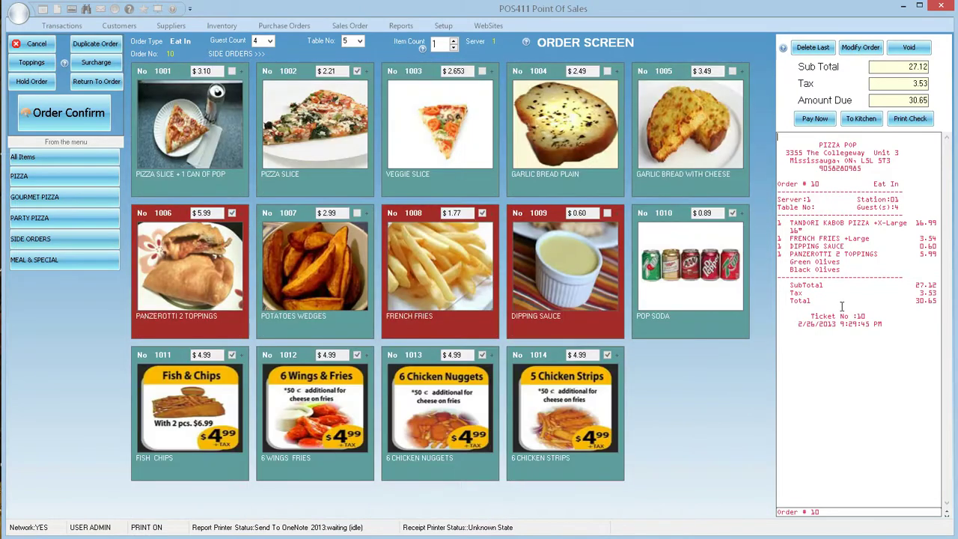
# Confirm order 10 and accept saving the changes and processing it
pyautogui.click(60, 116)
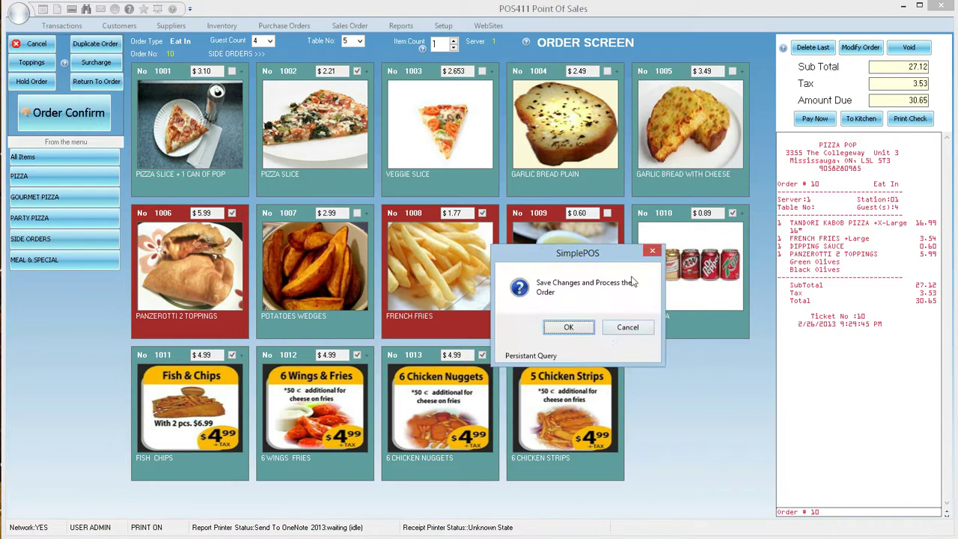
pyautogui.press('Return')
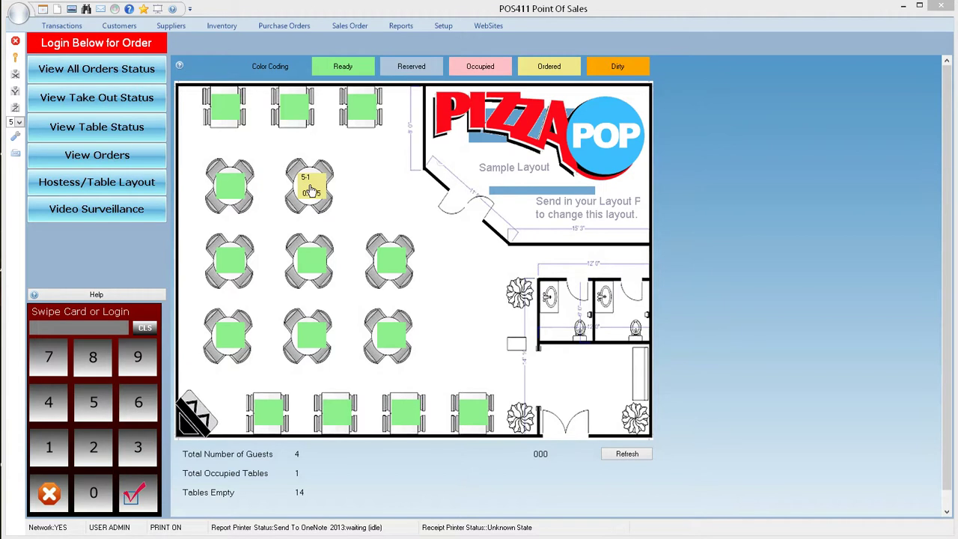
# View table 5's status for order 10, then reopen it to bring up payment
pyautogui.click(311, 189)
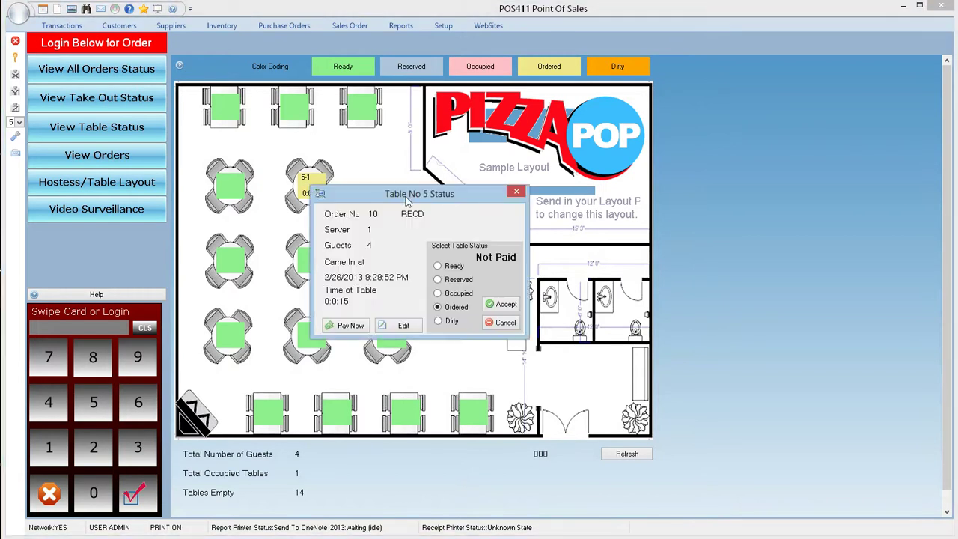
pyautogui.moveTo(408, 200); pyautogui.dragTo(439, 179)
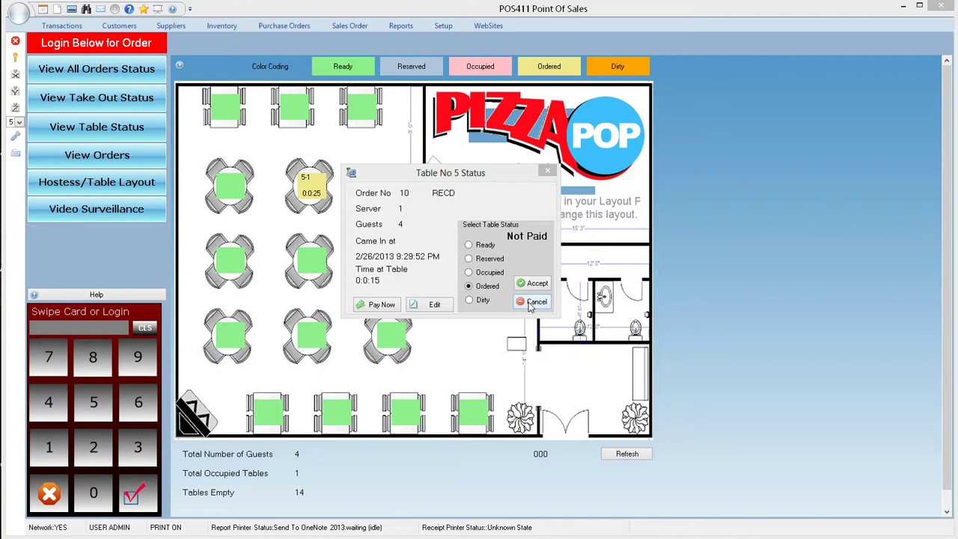
pyautogui.click(533, 301)
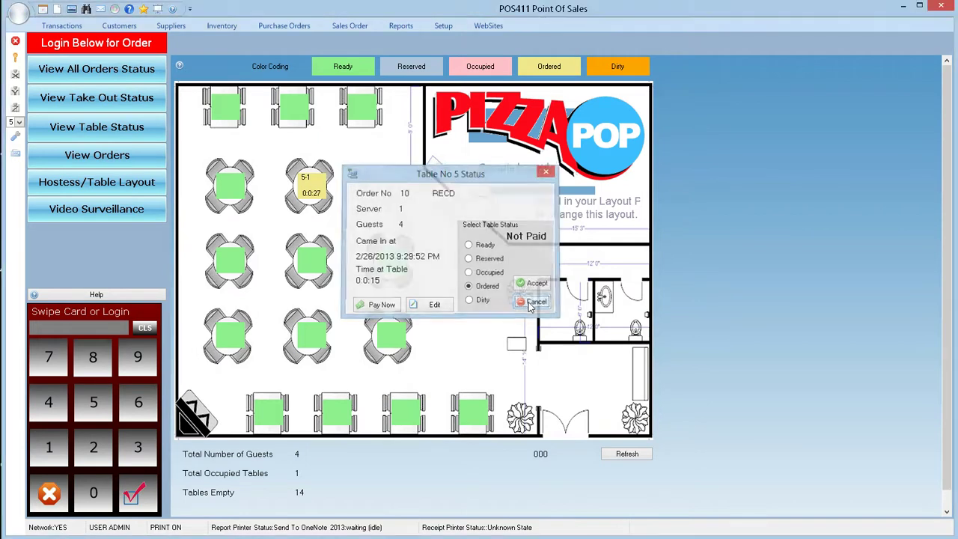
pyautogui.click(311, 184)
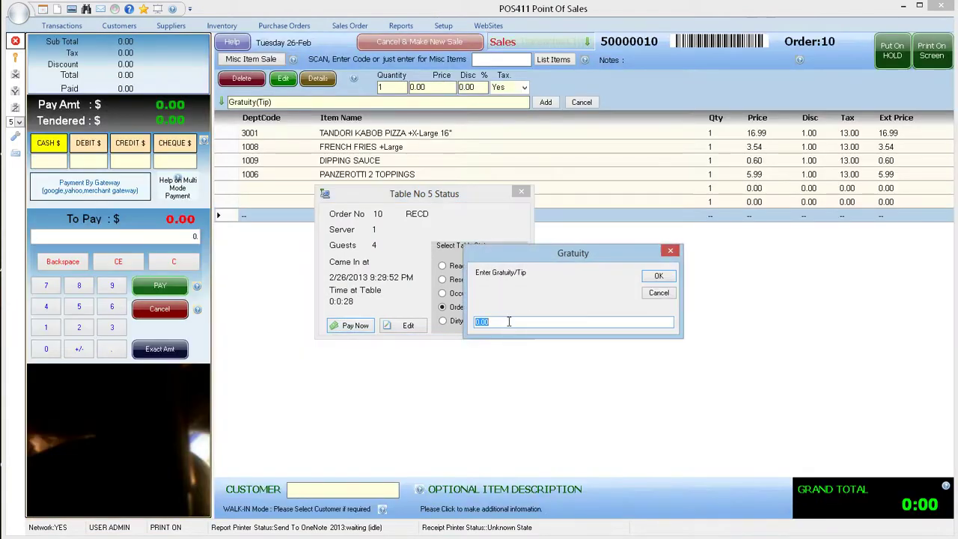
# Add a 3.00 gratuity and pay the exact 34.04 total in cash
pyautogui.write('3')
pyautogui.click(658, 276)
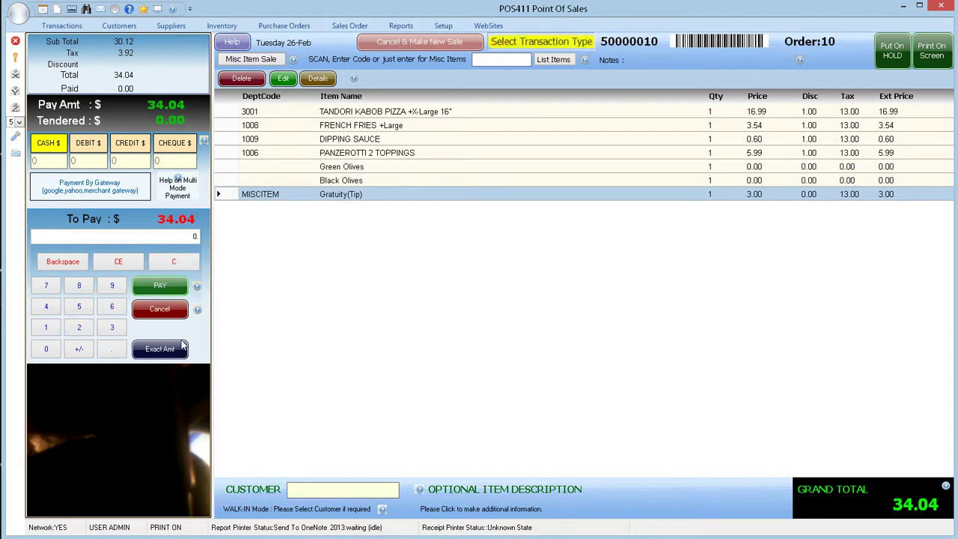
pyautogui.click(159, 349)
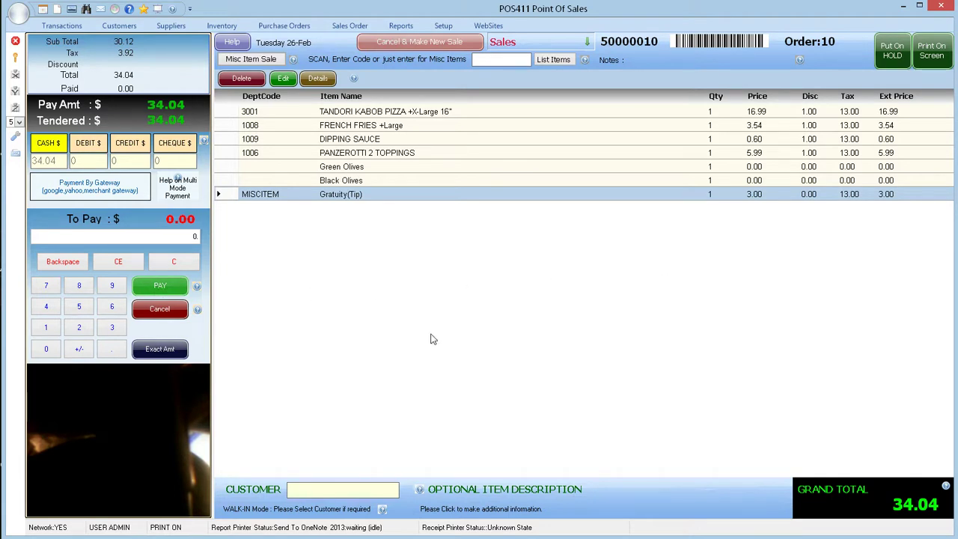
pyautogui.click(160, 286)
# Dismiss the printer warning and leave order 10's receipt for the table layout
pyautogui.click(682, 341)
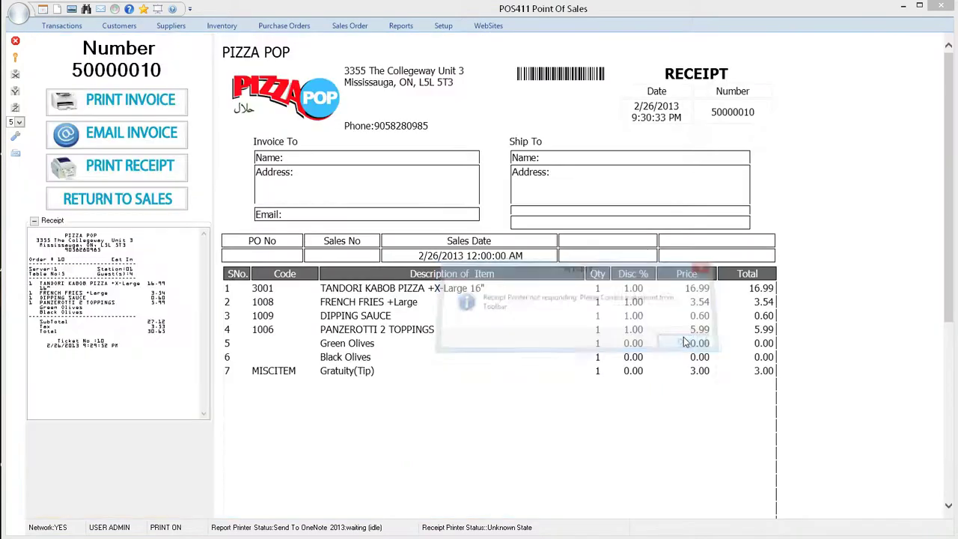
pyautogui.click(119, 204)
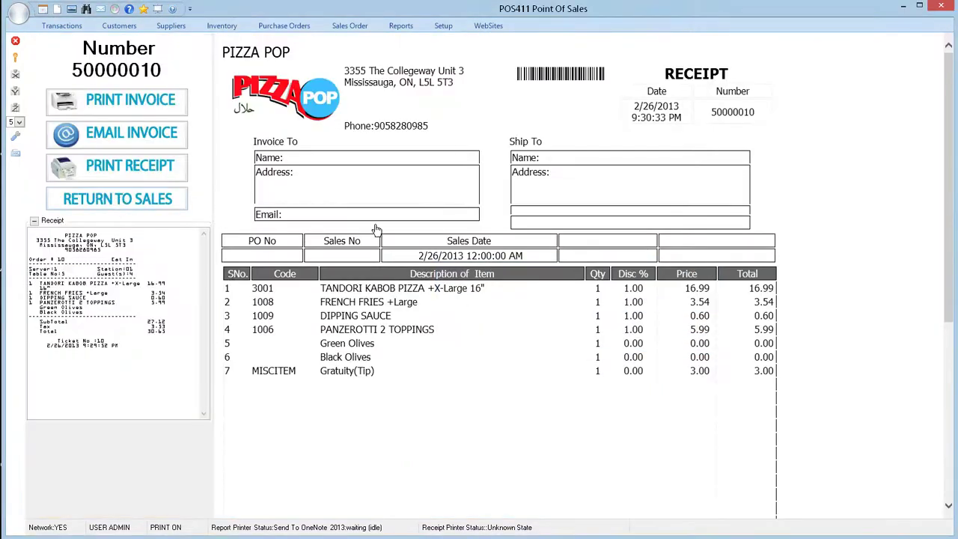